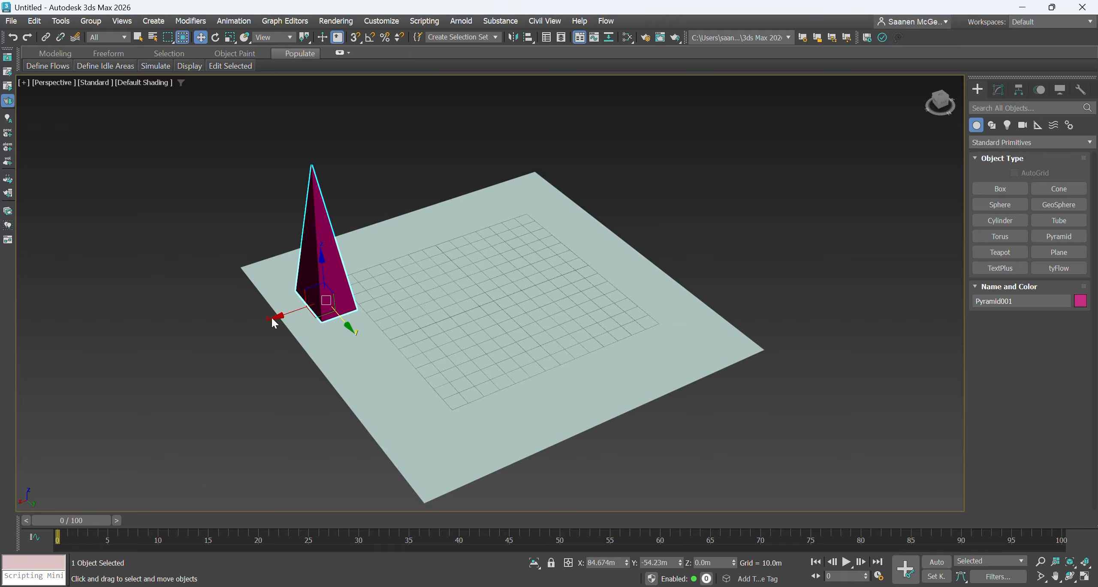
Move the pyramid along X to about 71.2 m and set its width and depth to 25 m and height to 100 m.
left_click_drag(287, 317, 308, 311)
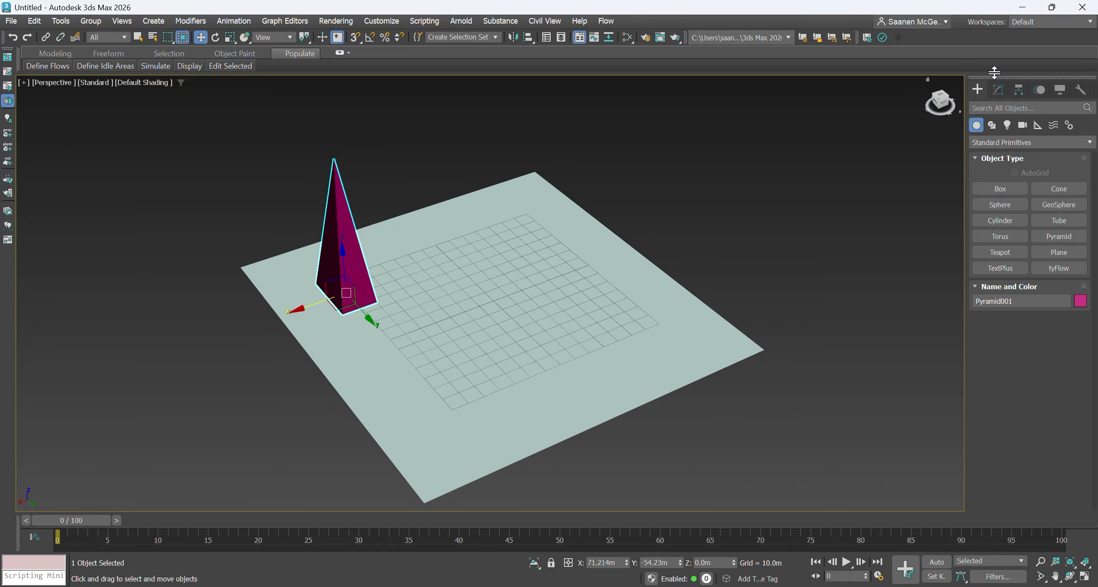
left_click(997, 90)
left_click(1057, 268)
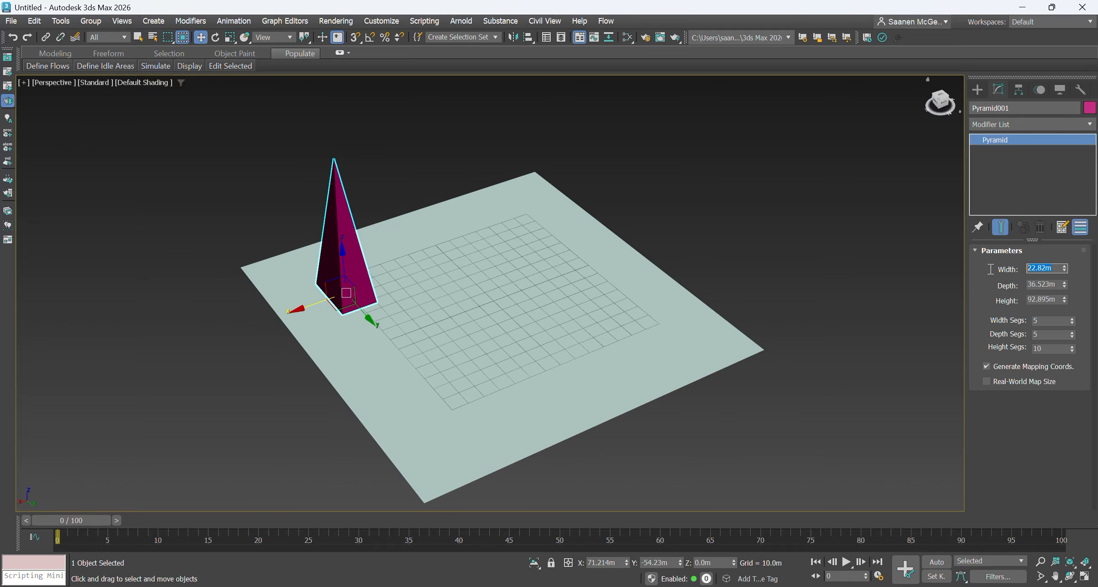
type("25")
left_click(1056, 285)
type("2")
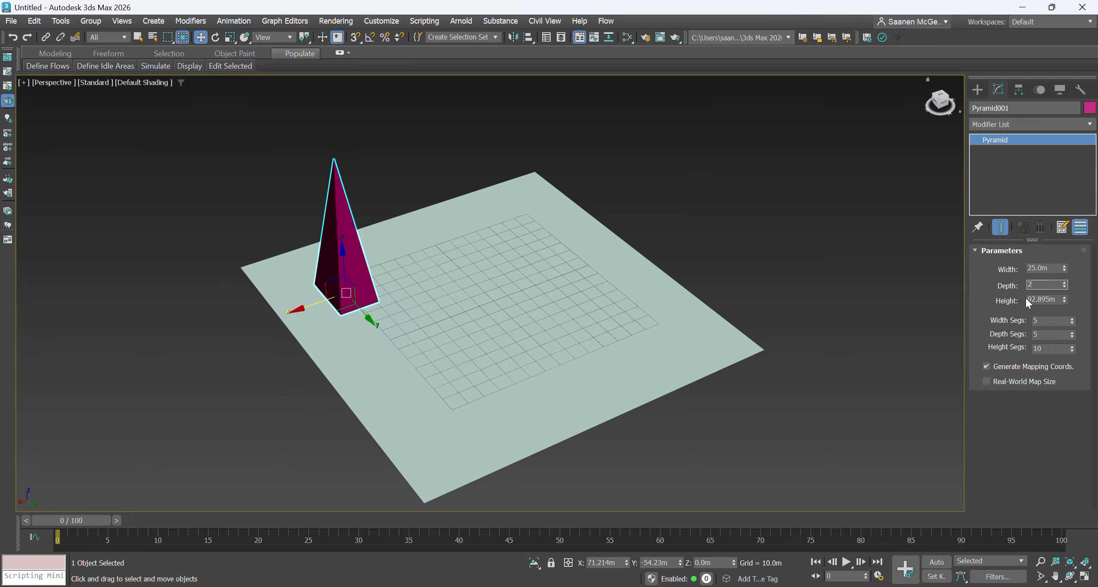
left_click(1059, 301)
type("100")
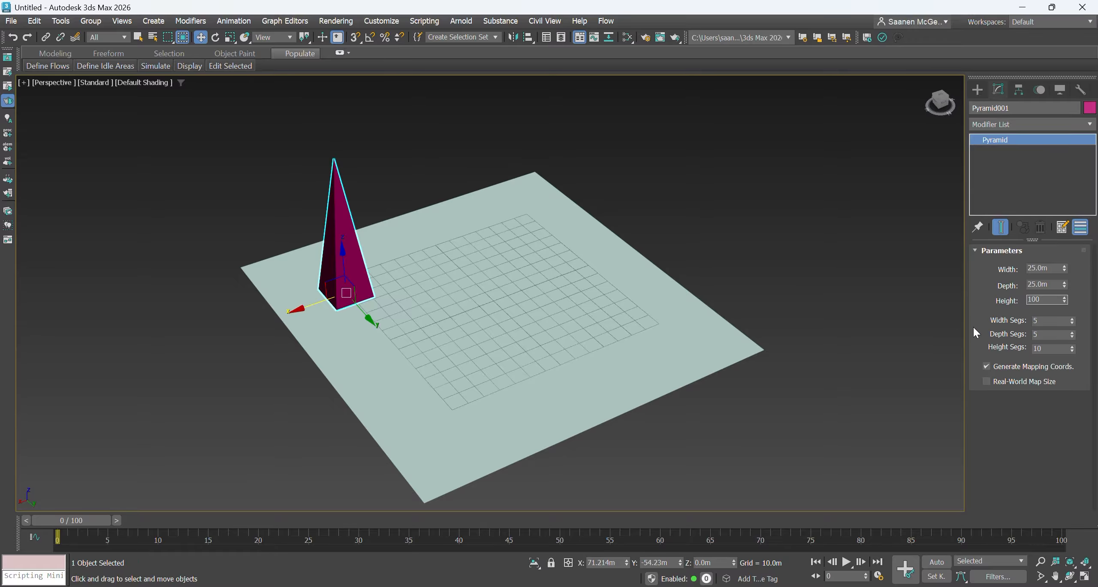
left_click(630, 167)
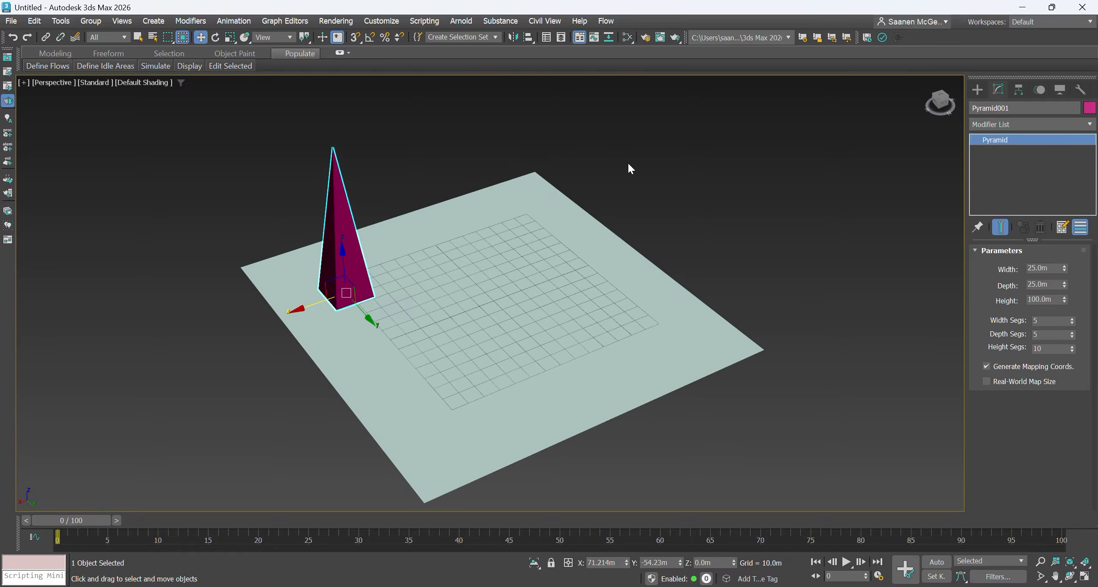
Add a Twist modifier to the pyramid with an angle of about 106.5 around the Z axis.
left_click(336, 275)
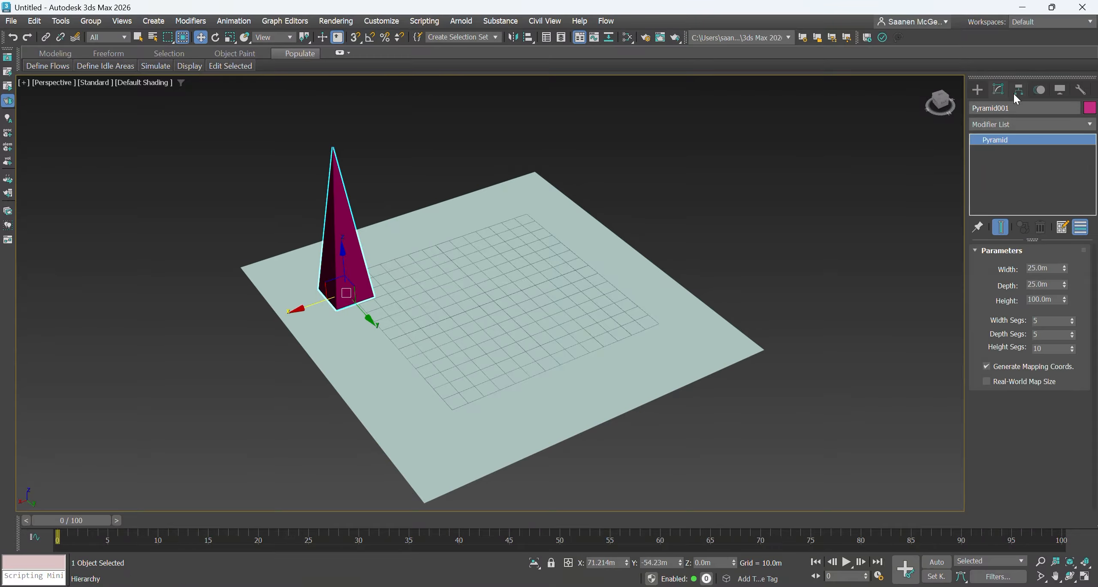
left_click(1010, 125)
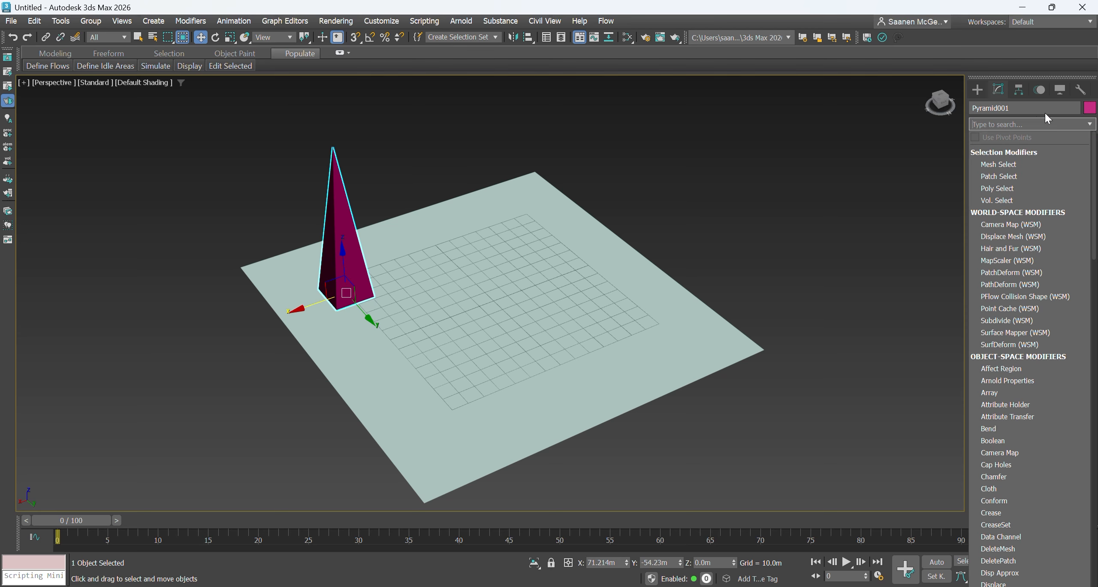
type("twis")
key("Return")
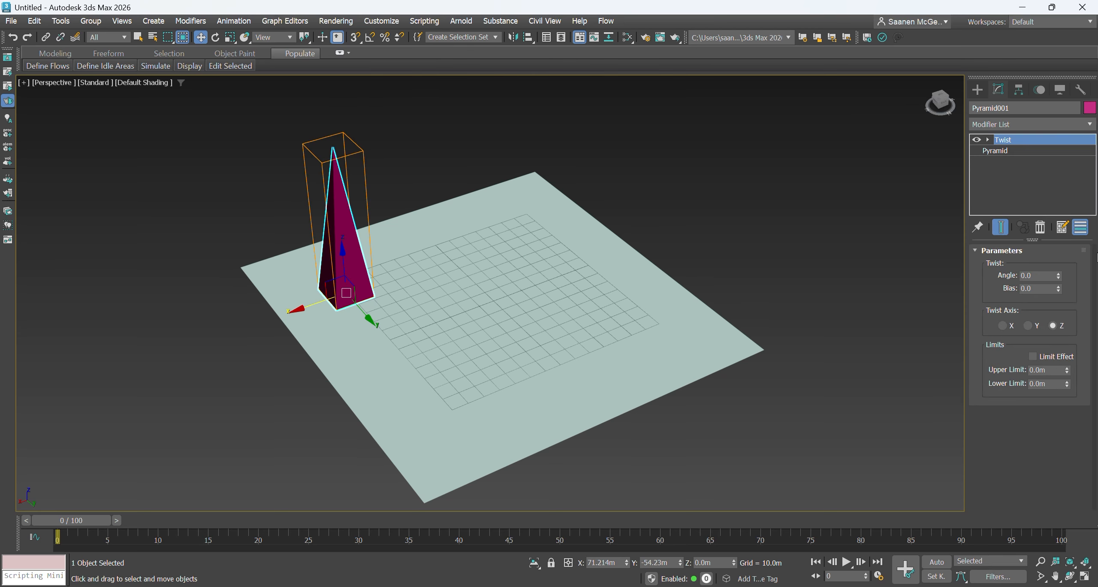
left_click_drag(1059, 278, 1084, 144)
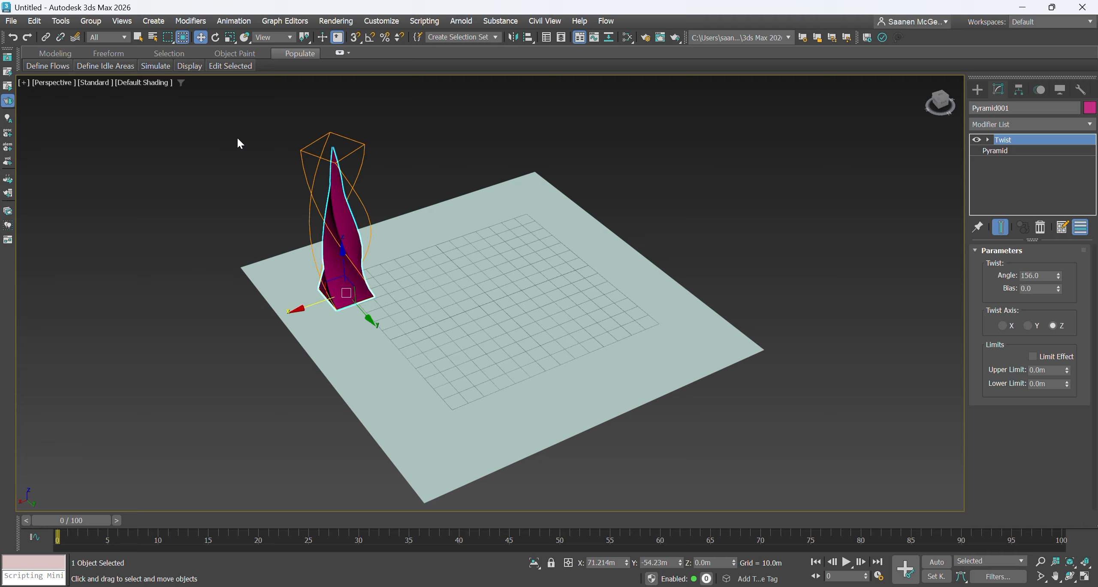
left_click_drag(1058, 276, 1056, 318)
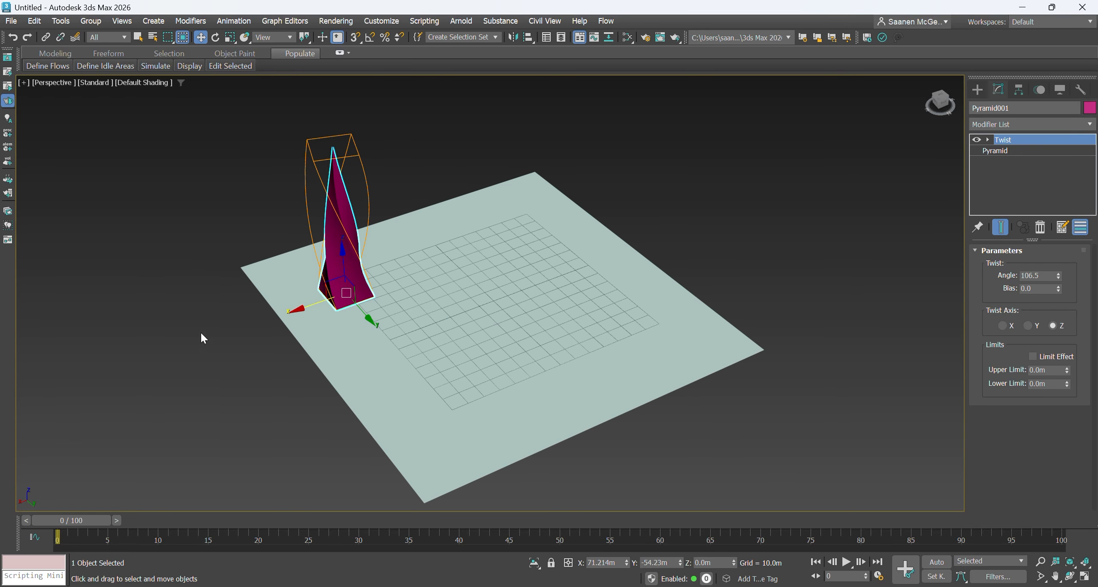
Add a Bend modifier above the pyramid's Twist with an angle of about 16 on the Z axis.
left_click(1030, 125)
type("bend")
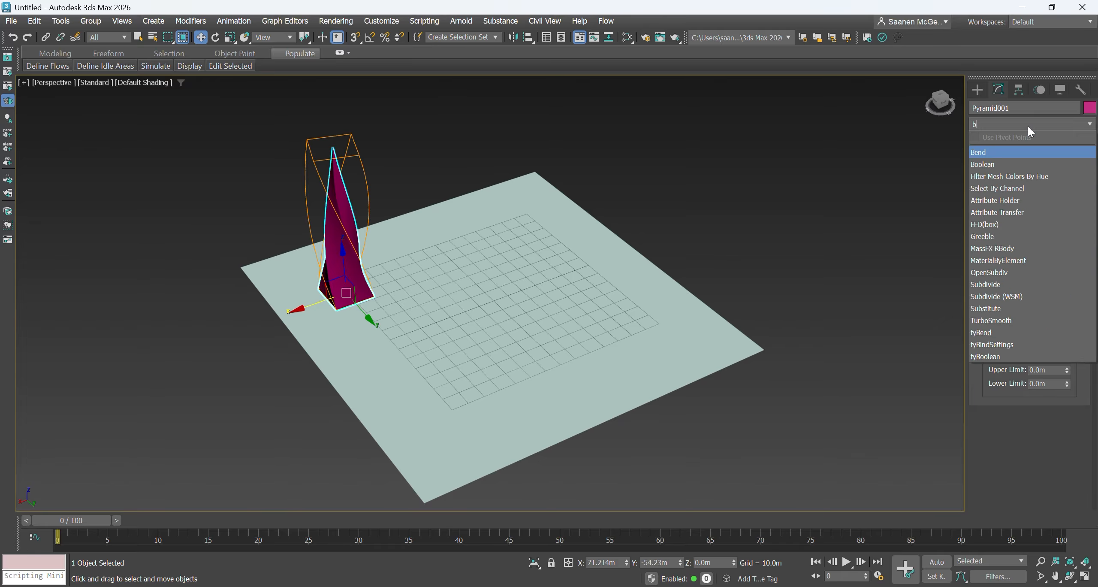
key("Return")
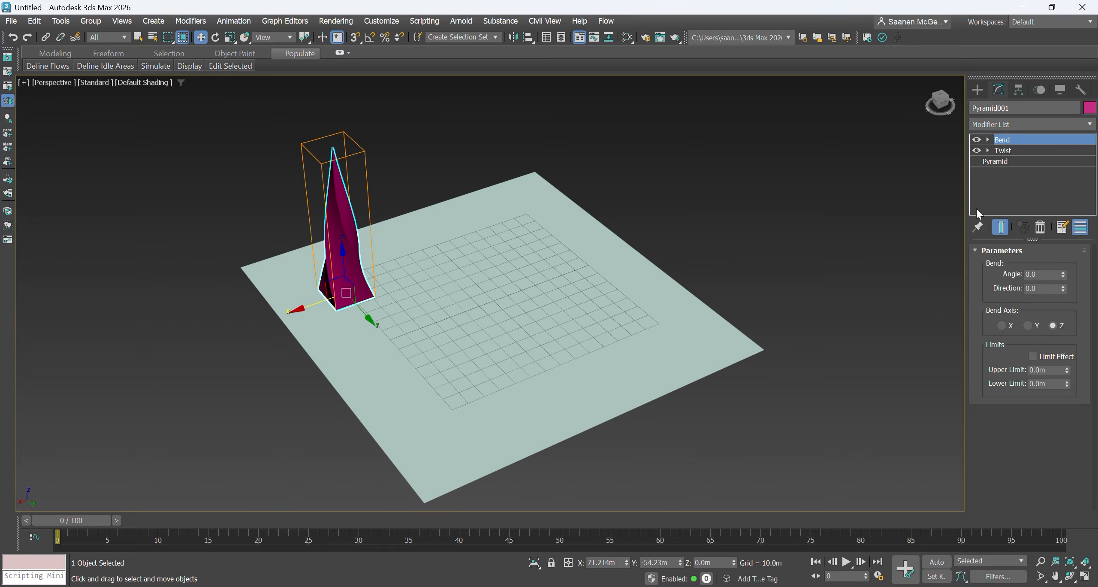
mouse_move(1063, 276)
left_mouse_down()
mouse_move(1069, 261)
mouse_move(1062, 288)
left_mouse_up()
right_click(1063, 288)
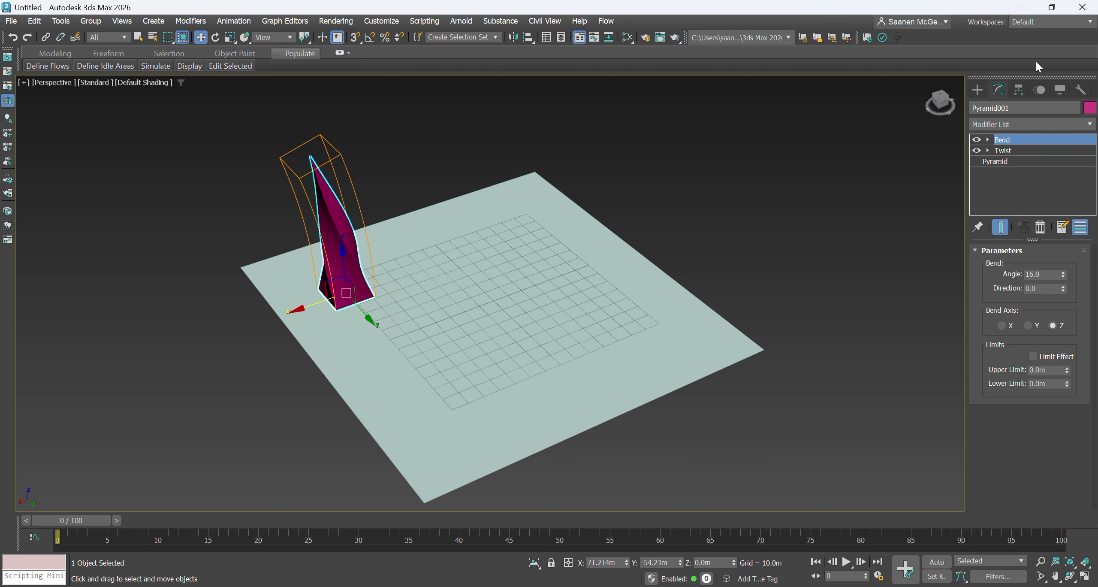
Clone the twisted and bent pyramid in place as an independent copy.
left_click(408, 177)
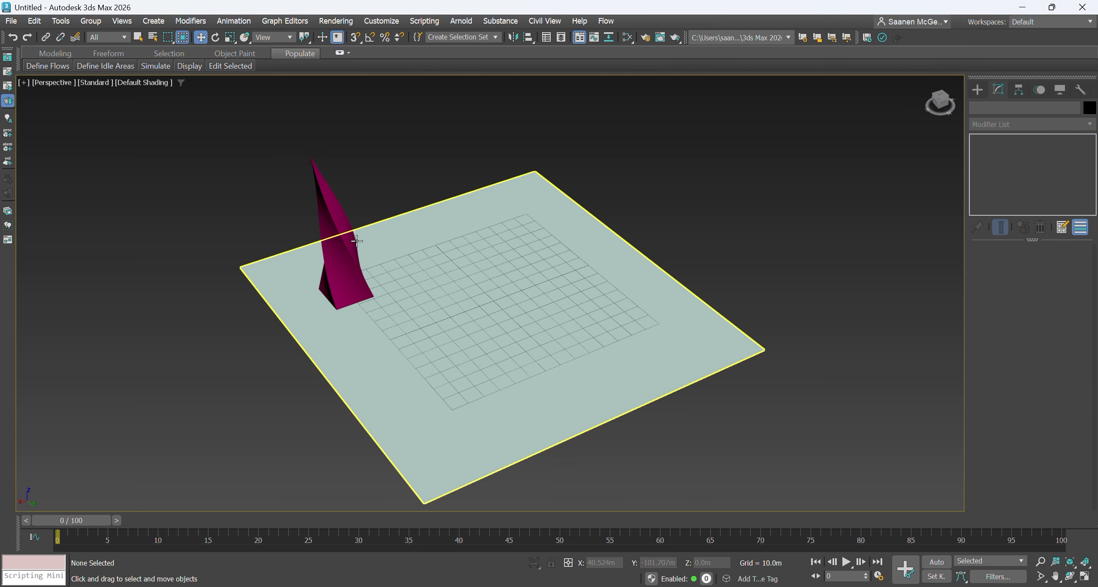
left_click(344, 244)
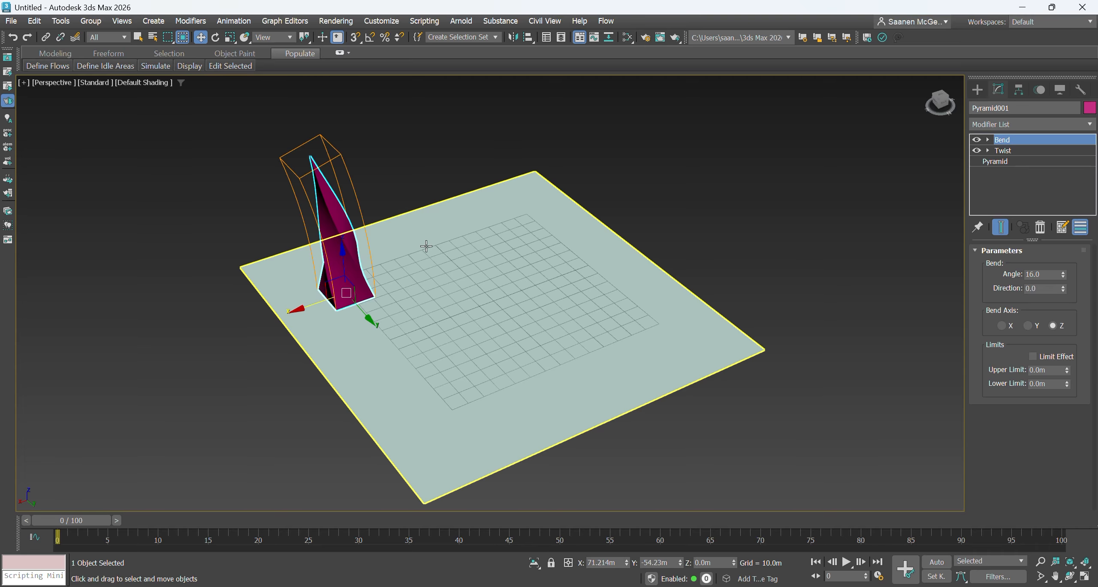
key("ctrl+v")
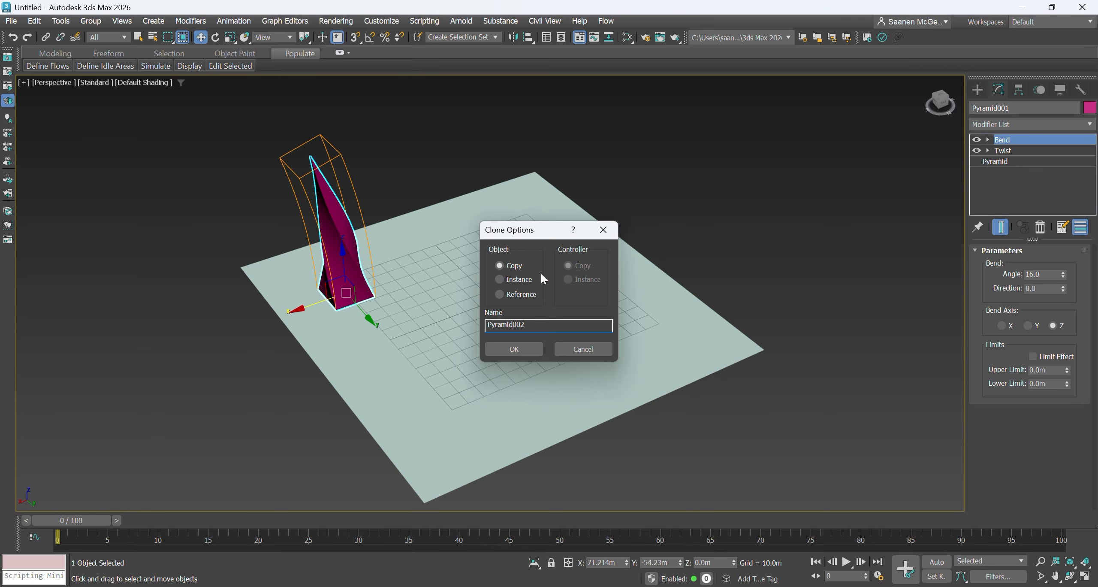
left_click(515, 349)
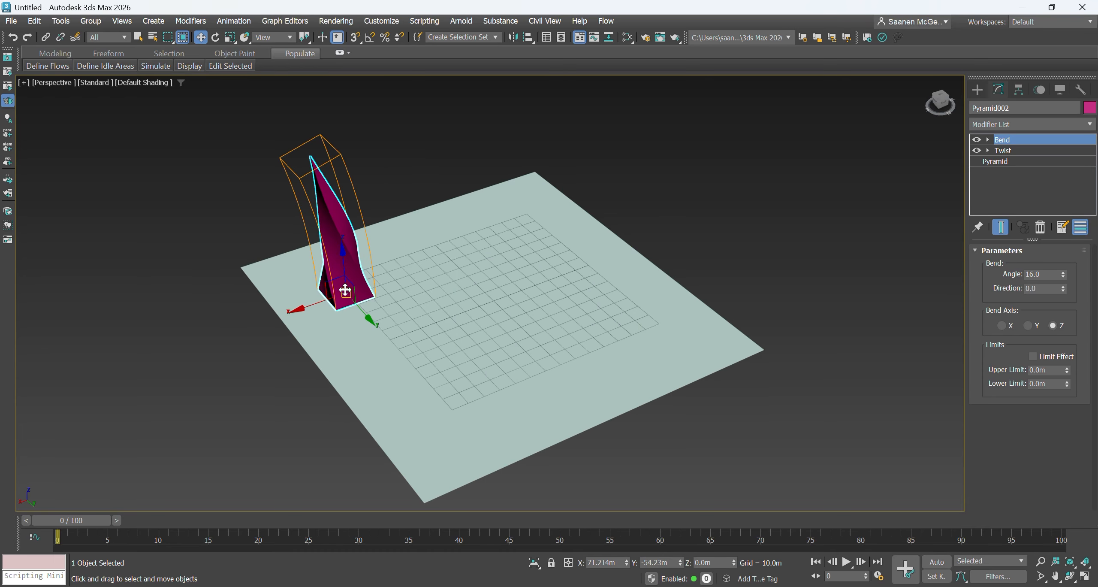
Rotate the copied pyramid to 180 degrees around the world Z axis so it leans opposite to the original.
right_click(214, 37)
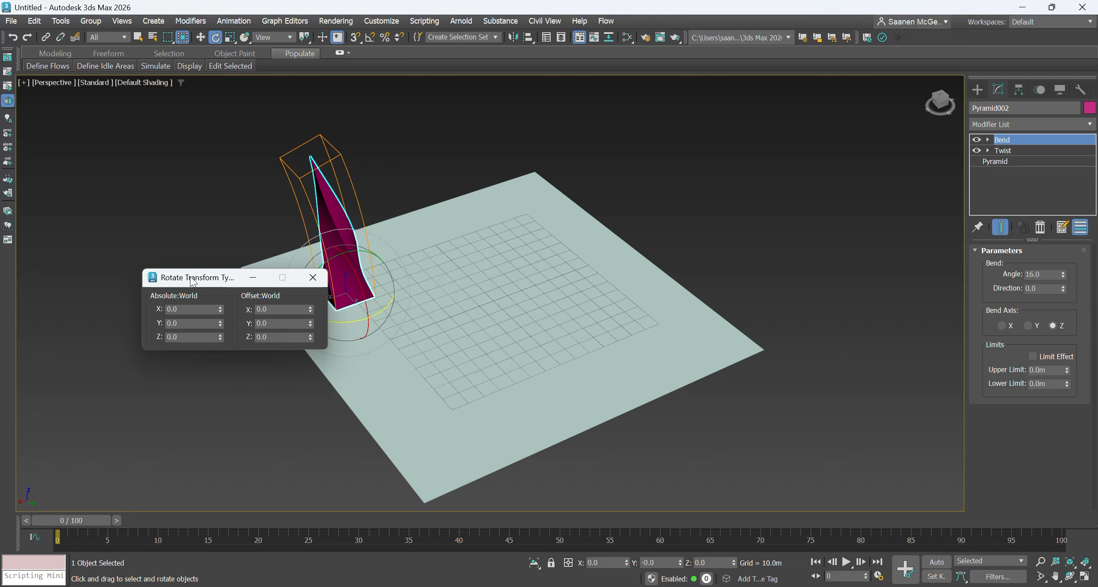
left_click_drag(194, 278, 159, 281)
left_click(154, 339)
type("1")
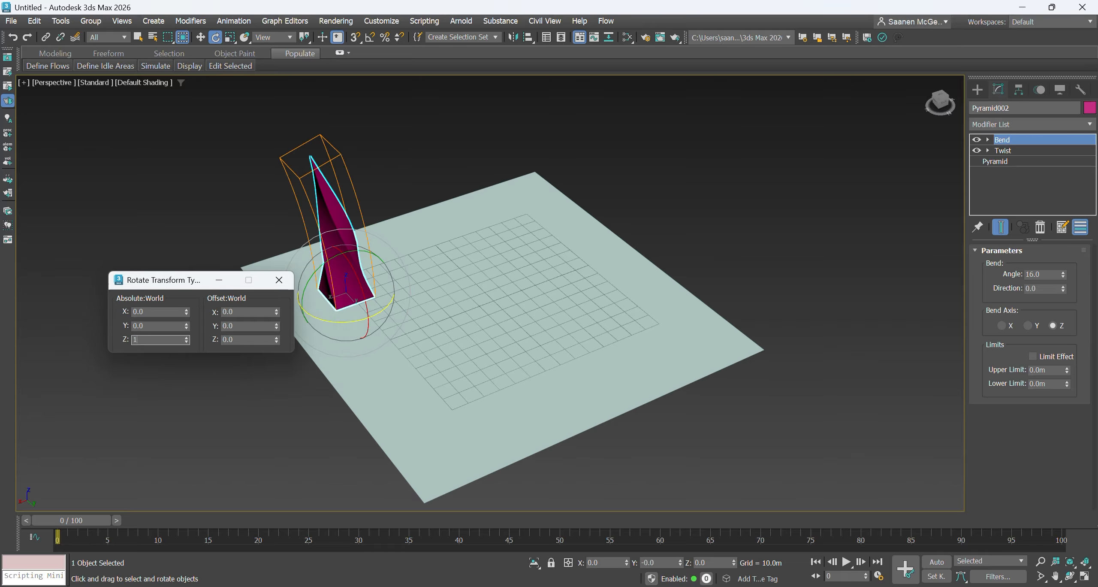
type("80")
key("Return")
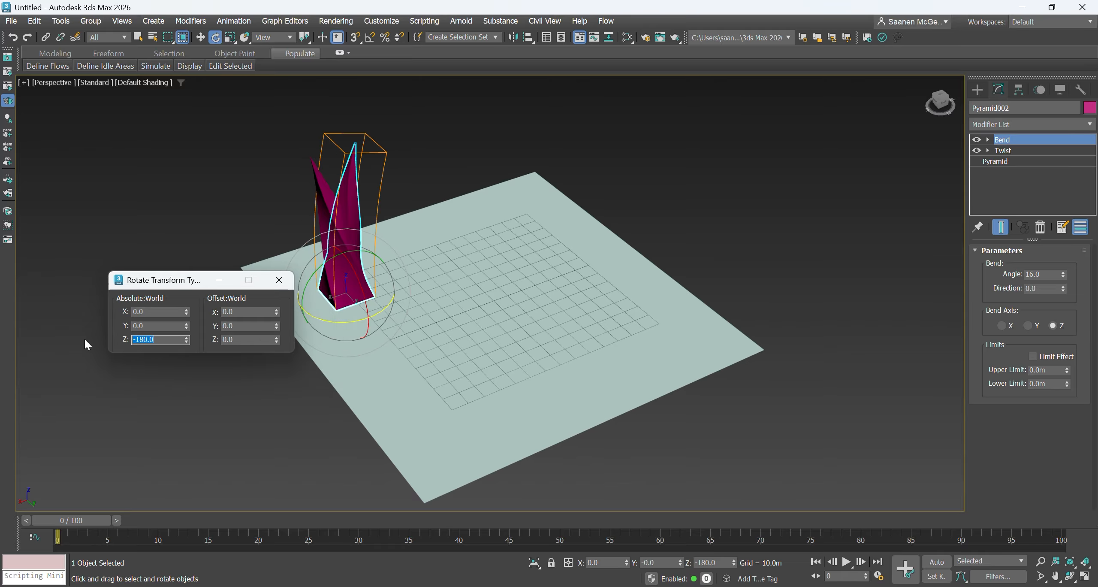
left_click(288, 287)
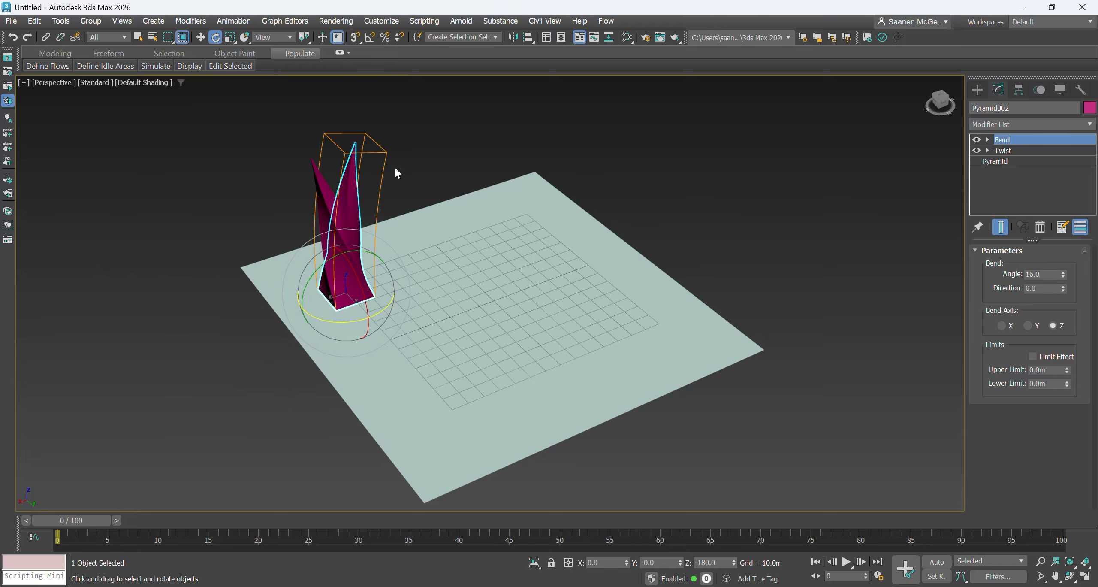
left_click(268, 195)
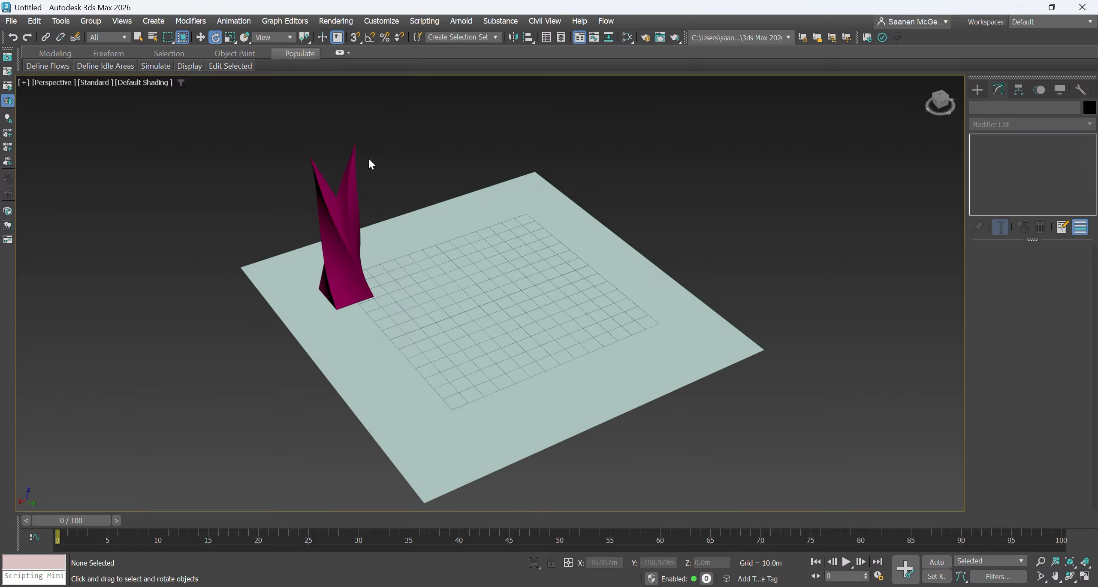
Add a Boolean modifier to the original pyramid and union it with the rotated copy, Pyramid002.
left_click(353, 185)
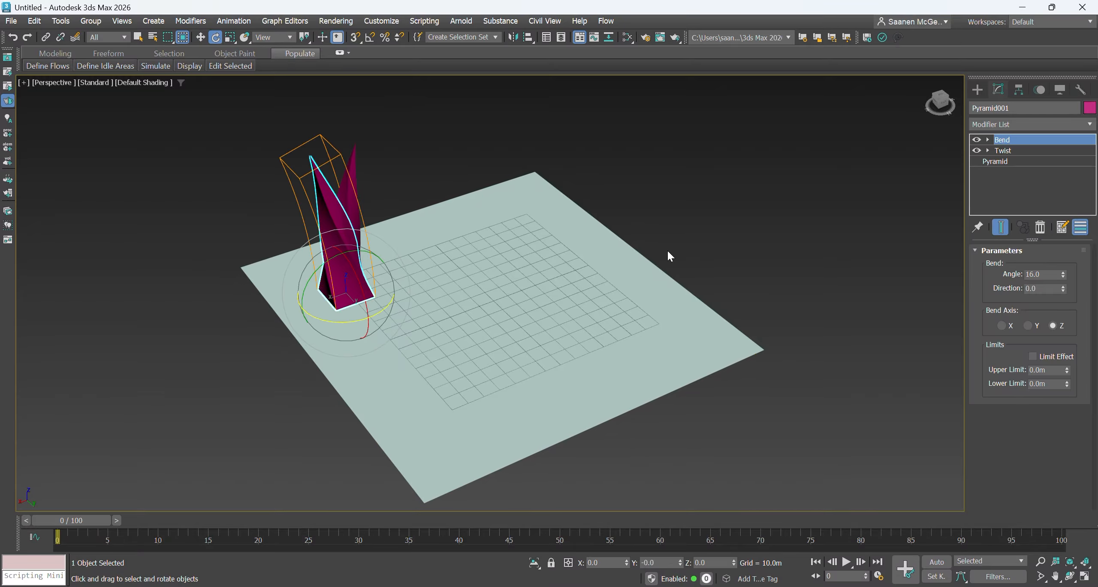
left_click(1000, 124)
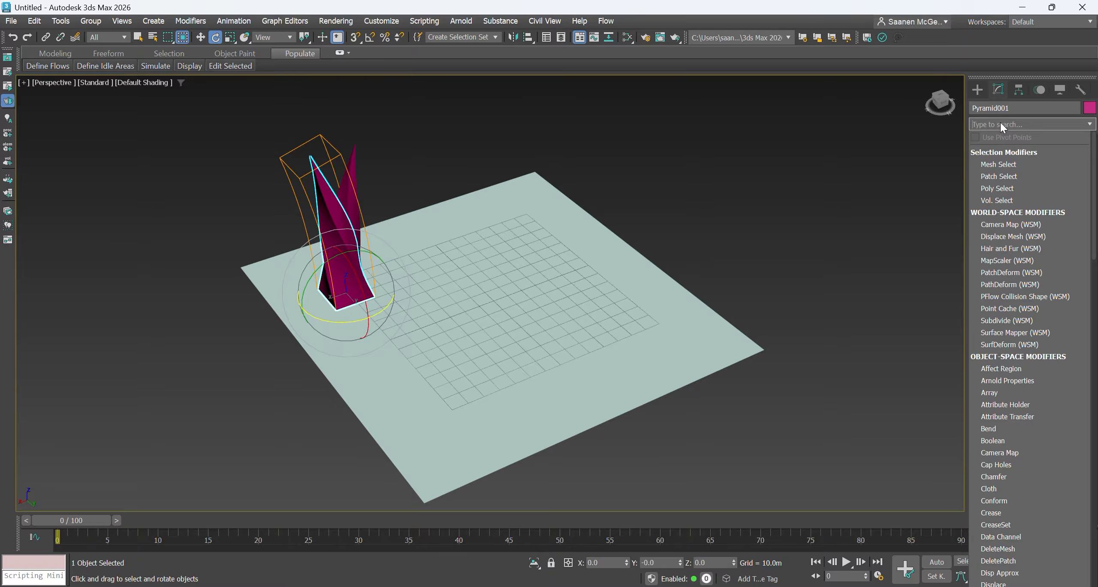
type("boo")
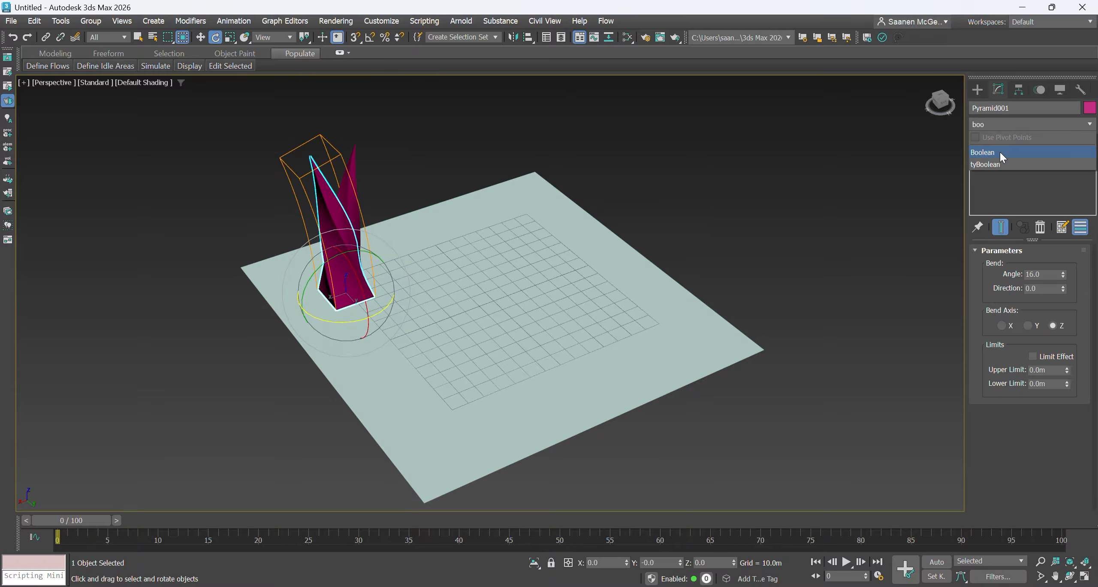
left_click(1000, 152)
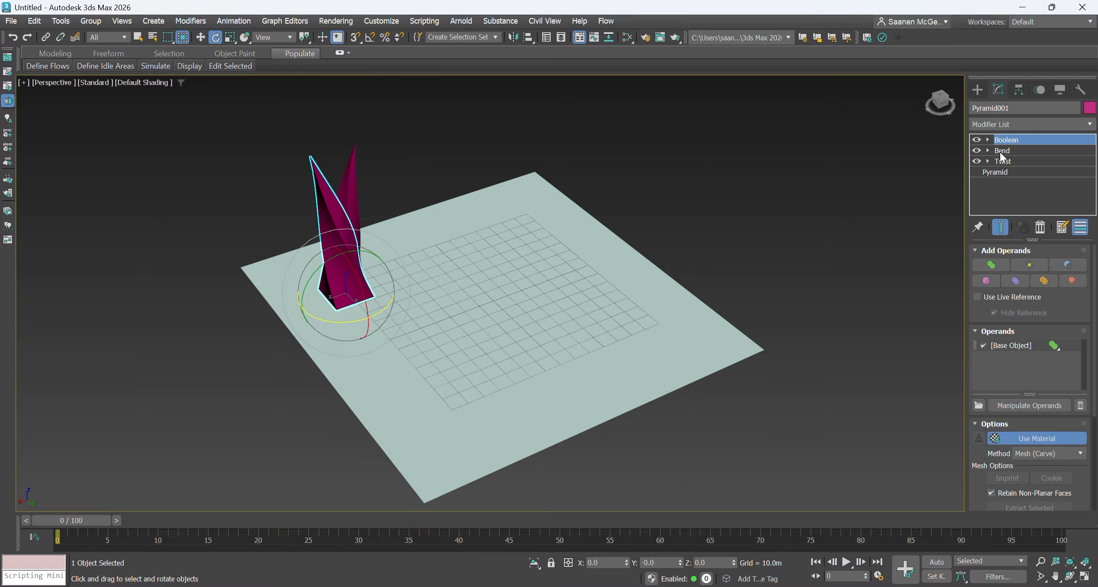
left_click(995, 267)
left_click(343, 240)
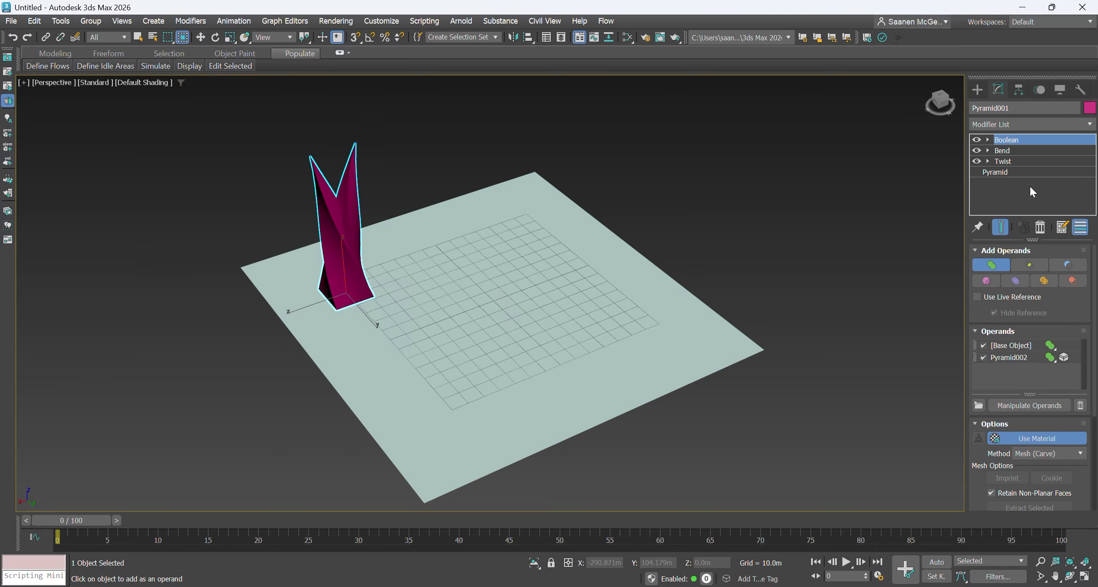
left_click(200, 37)
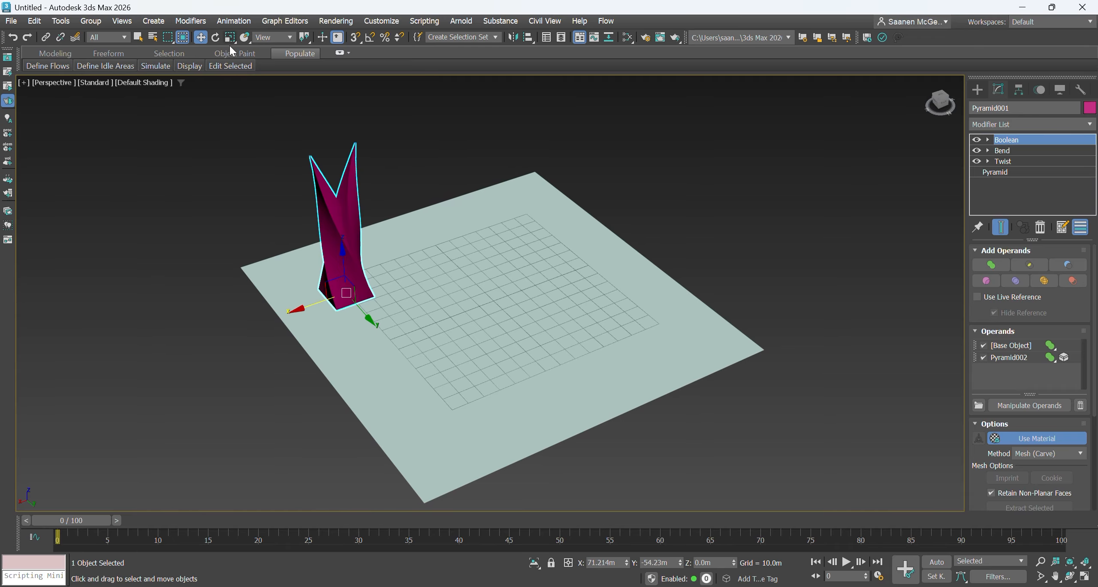
left_click(412, 171)
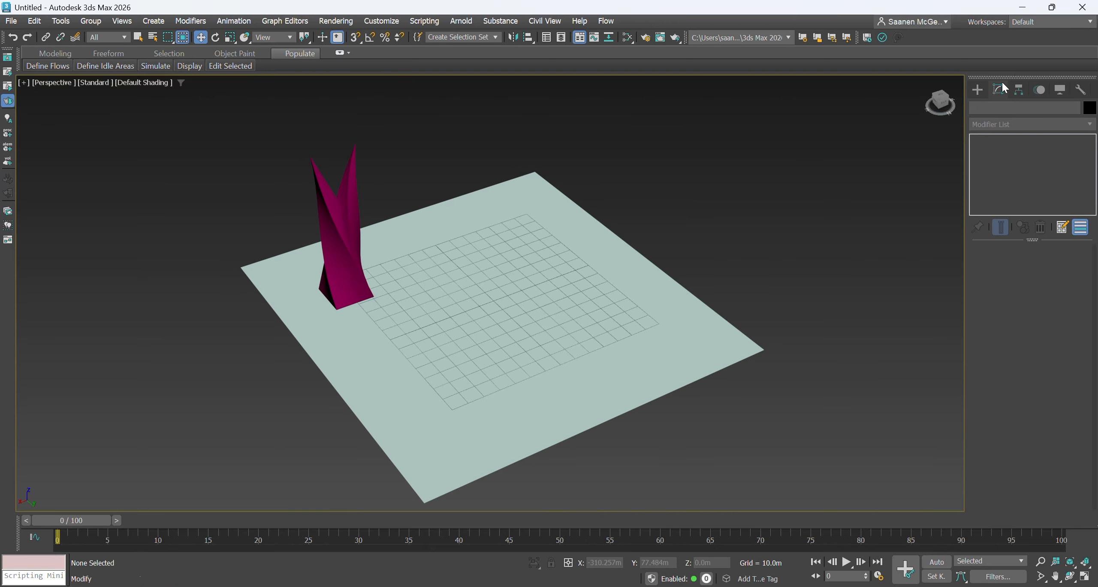
Create a box about 43.4 m long, 28.2 m wide and 70.9 m high near the far corner of the ground plane.
left_click(981, 90)
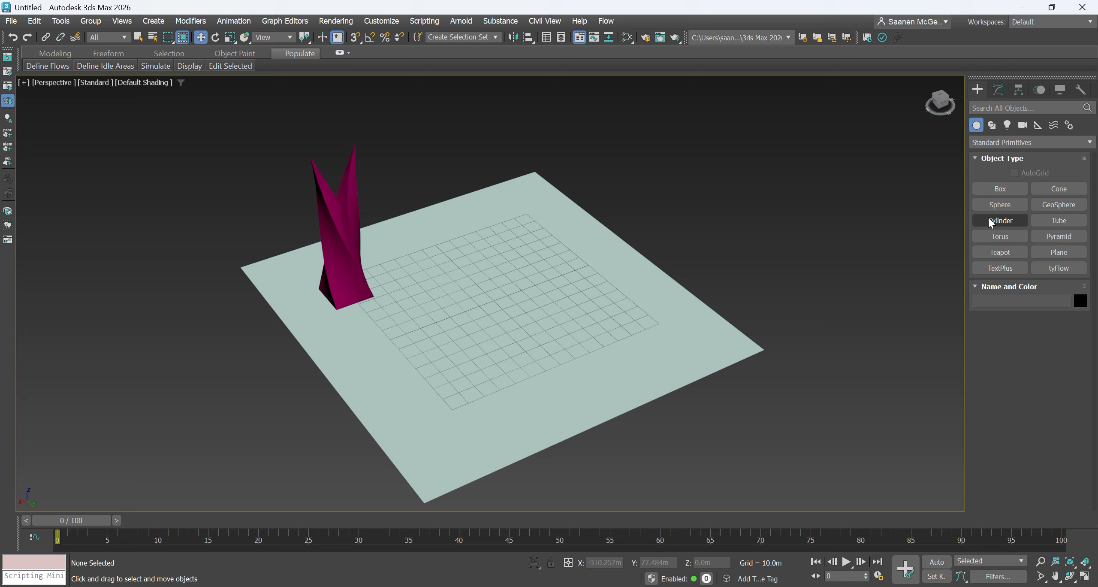
left_click(1000, 189)
left_click_drag(491, 219, 492, 270)
left_click(501, 163)
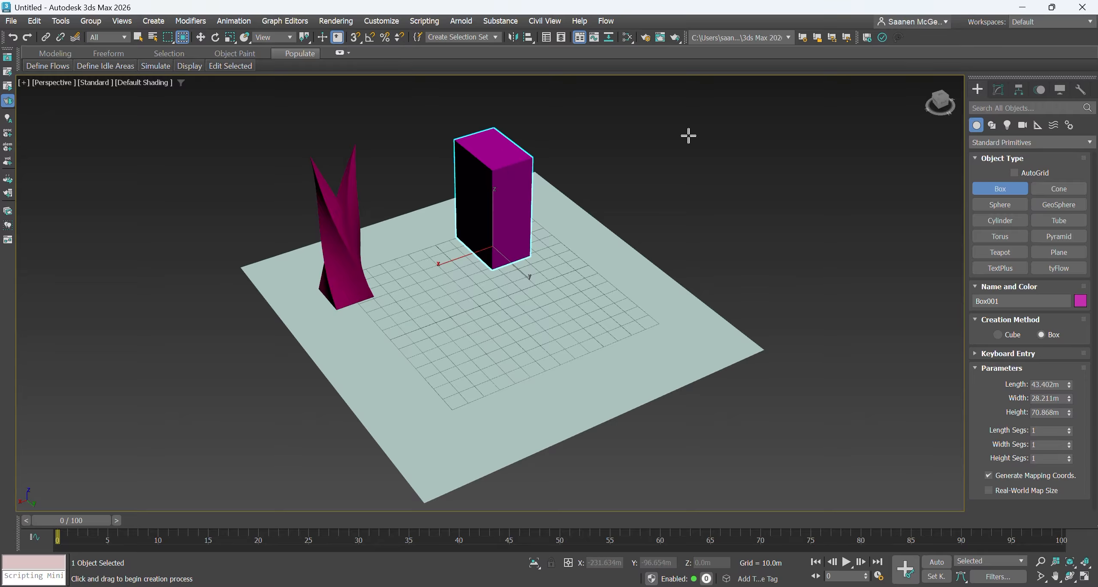
Set the new box's length and width to 25 m and its height to 100 m.
left_click(998, 89)
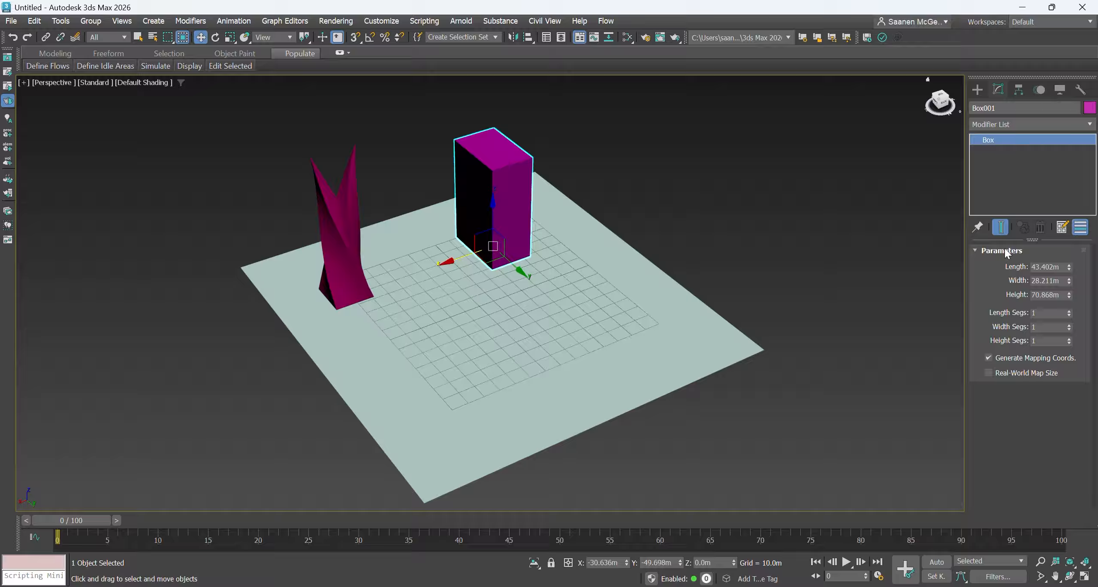
double_click(1058, 268)
type("25")
left_click(1058, 280)
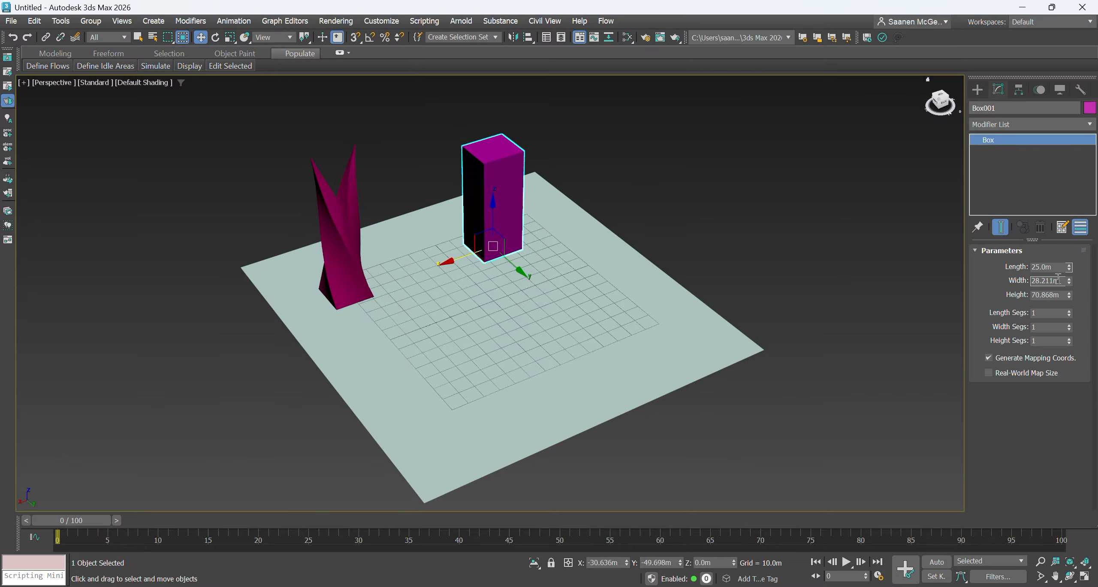
double_click(1058, 280)
type("25")
double_click(1061, 295)
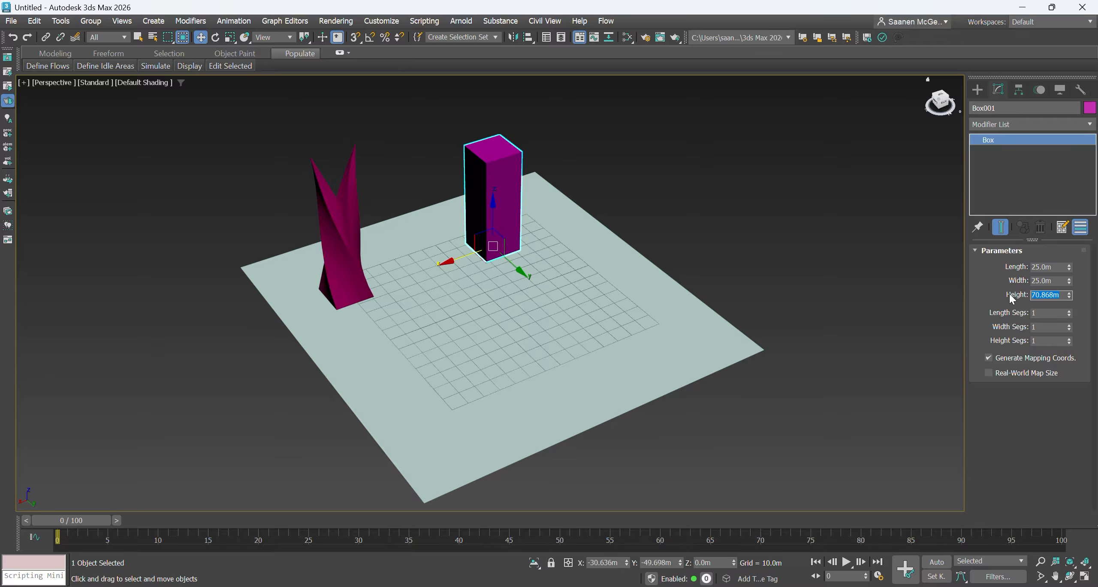
type("100")
key("Return")
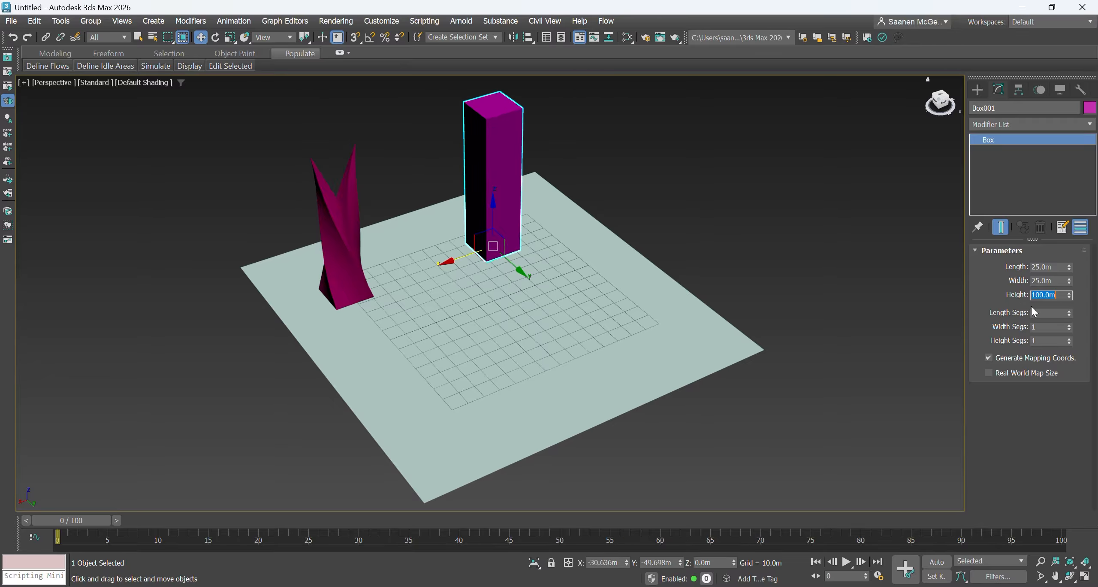
Move the tall box about 17.5 m along the Y axis toward the centre of the ground plane.
scroll(547, 335, "down", 1)
scroll(551, 257, "up", 3)
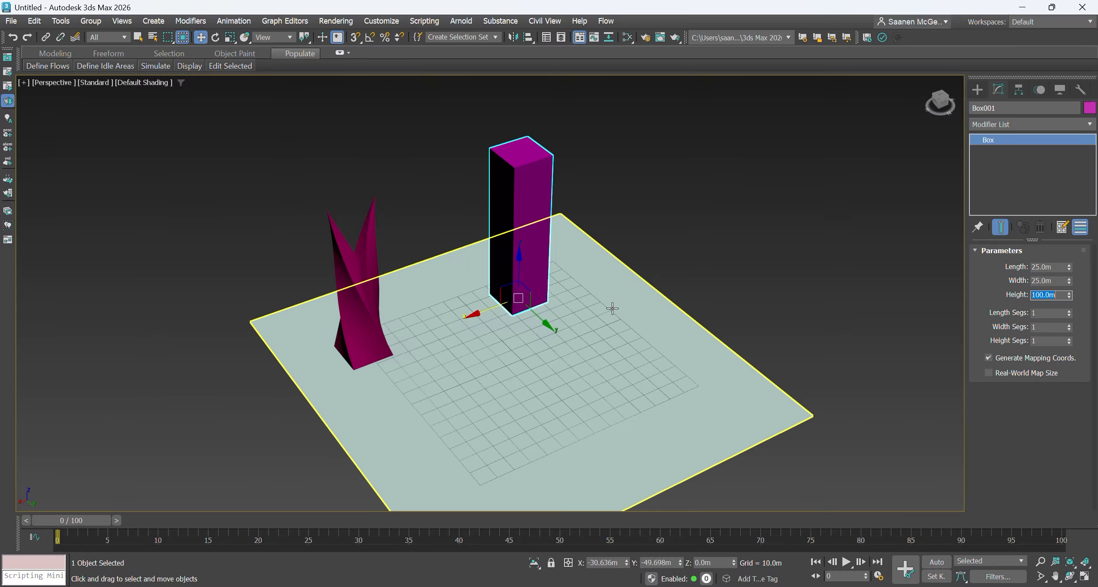
left_click_drag(545, 326, 561, 341)
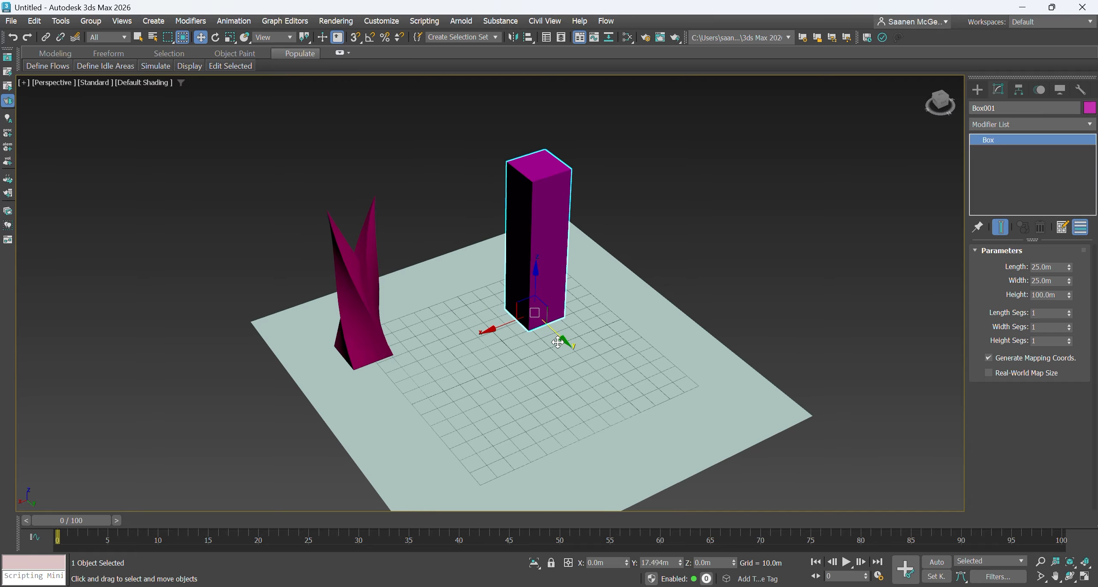
Create a thin slab box about 70.8 m long, 7.5 m wide and 66 m high in front of the tall box.
left_click(976, 91)
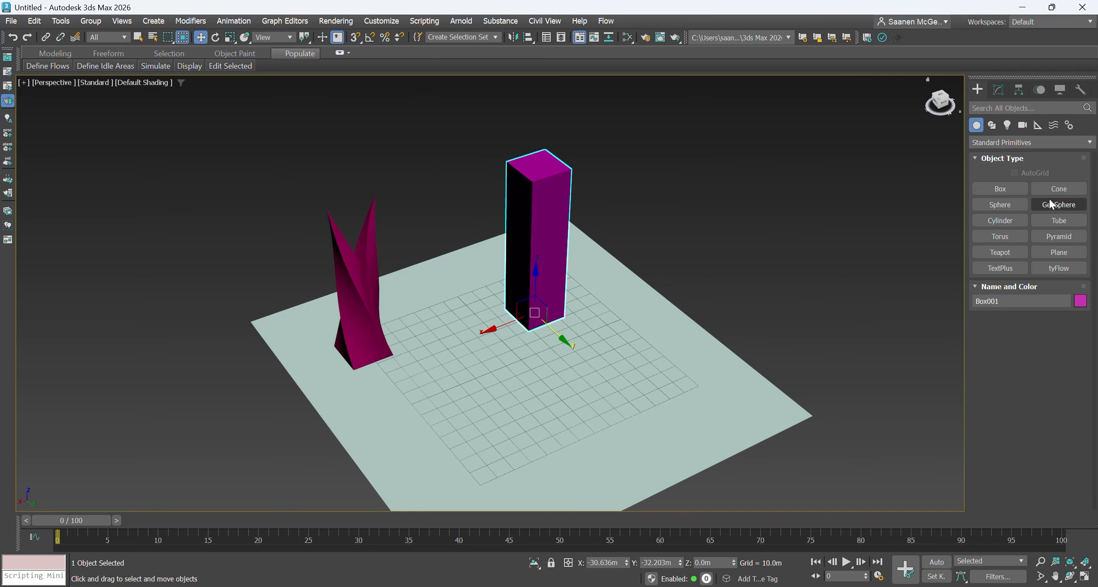
left_click(1006, 191)
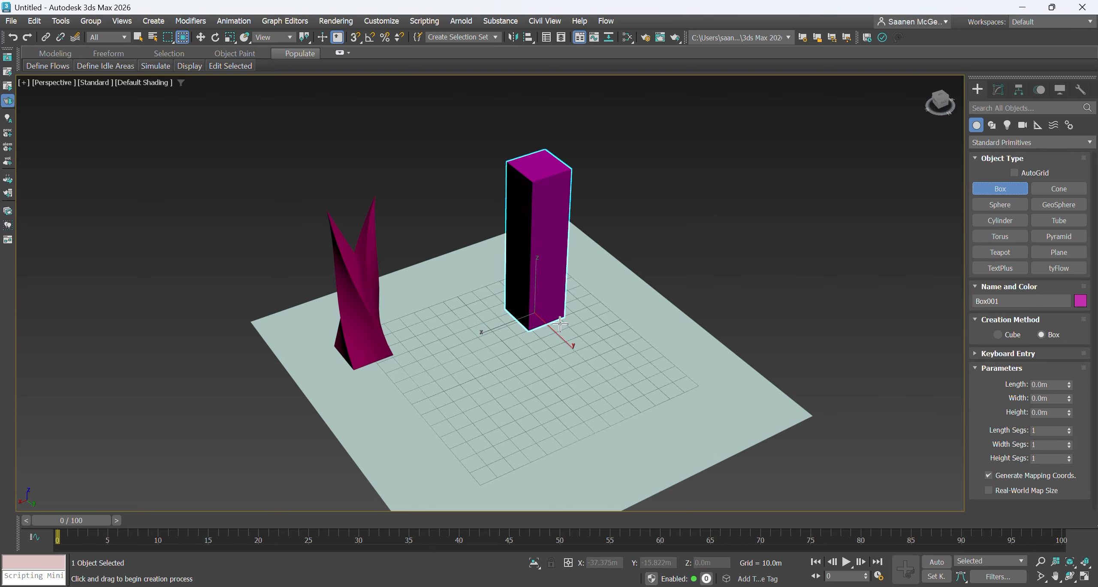
left_click_drag(551, 335, 620, 406)
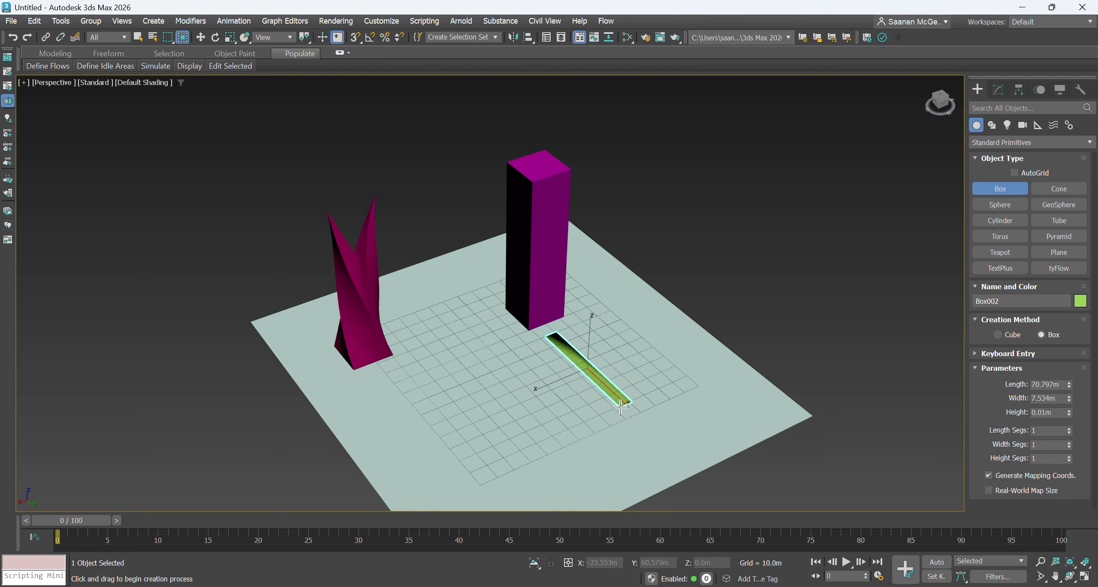
left_click(601, 291)
left_click(356, 38)
left_click(370, 38)
left_click_drag(555, 239, 555, 238)
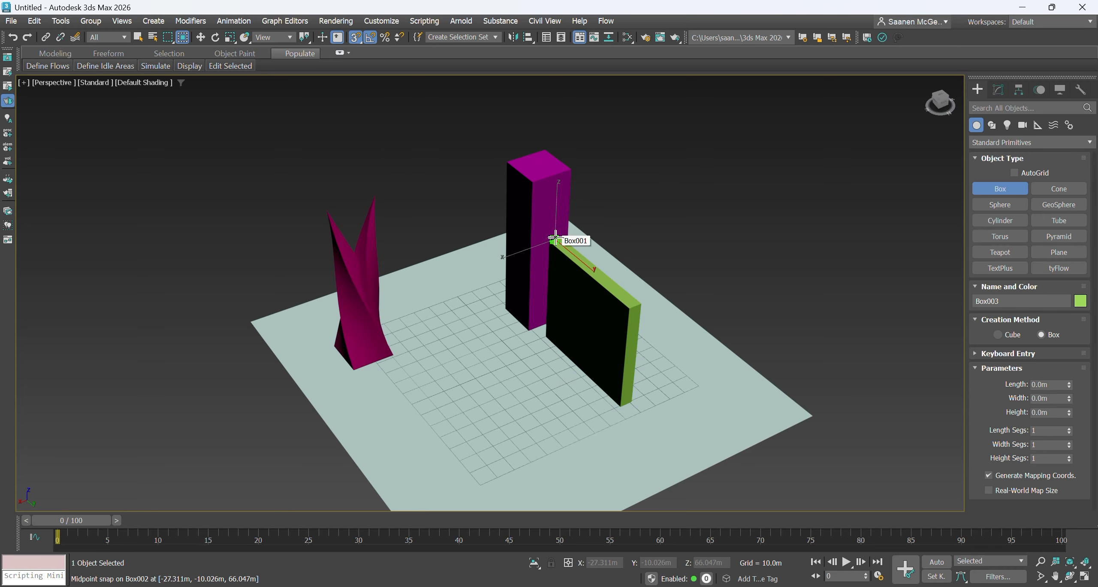
right_click(554, 238)
key("w")
left_click(554, 240)
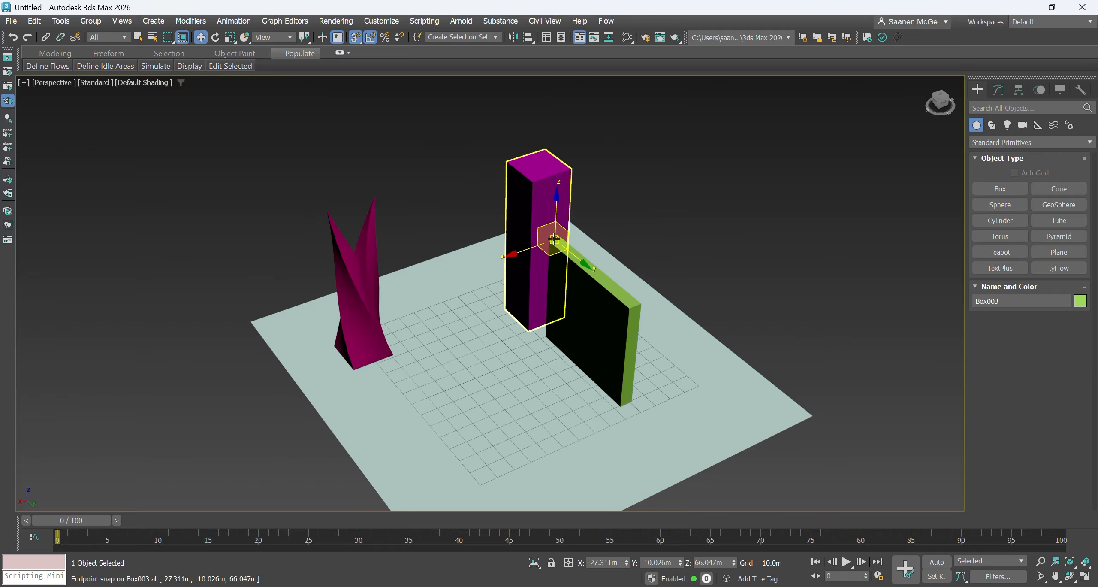
Centre the thin slab through the tall box, raised to about 17.6 m, and duplicate it in place.
mouse_move(587, 335)
left_mouse_down()
mouse_move(586, 269)
mouse_move(568, 308)
mouse_move(578, 317)
left_mouse_up()
key("s")
left_click(520, 348)
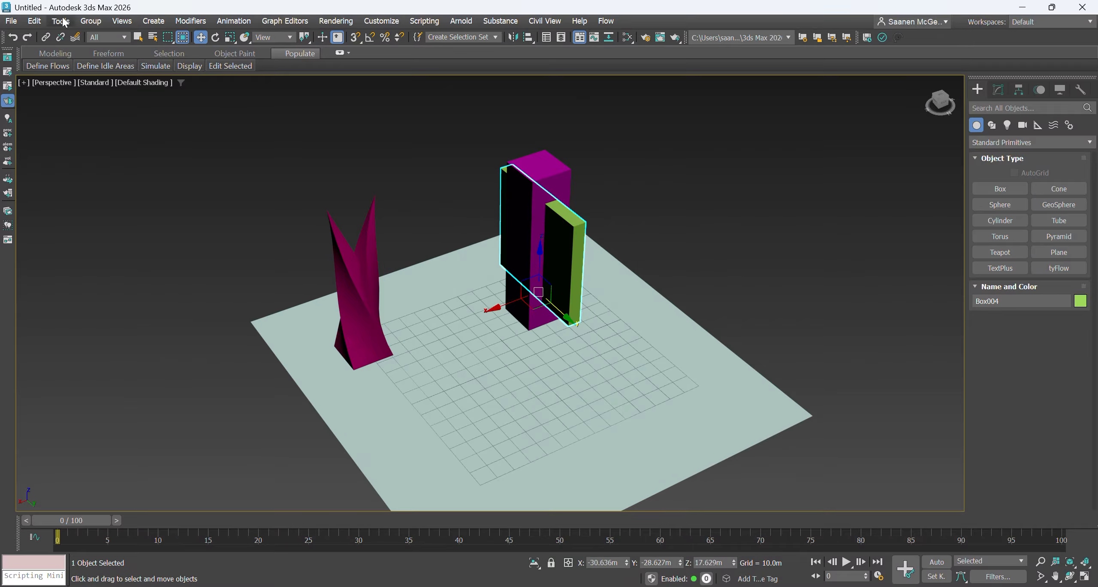
Rotate the duplicated slab 90 degrees around the vertical axis so the two slabs cross inside the tall box.
right_click(215, 37)
left_click(150, 341)
type("90")
key("Return")
left_click(289, 277)
Examine from another angle how the two crossed slabs pass through the tall box.
key("ctrl+r")
mouse_move(655, 278)
left_mouse_down()
mouse_move(579, 253)
mouse_move(575, 320)
mouse_move(519, 309)
left_mouse_up()
key("w")
key("ctrl+d")
key("ctrl+r")
key("w")
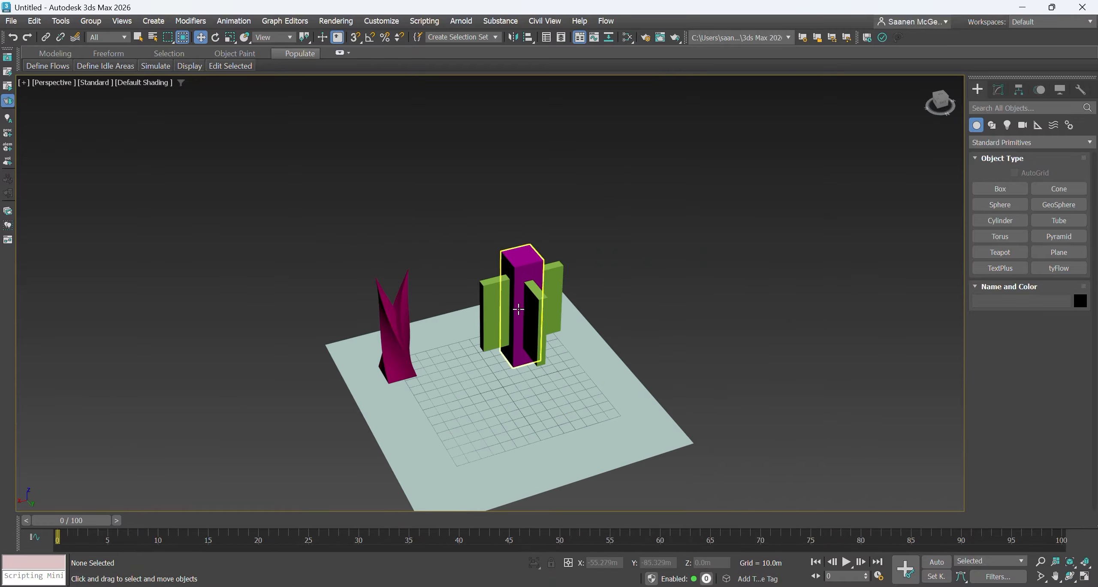
left_click(532, 319)
scroll(534, 318, "up", 5)
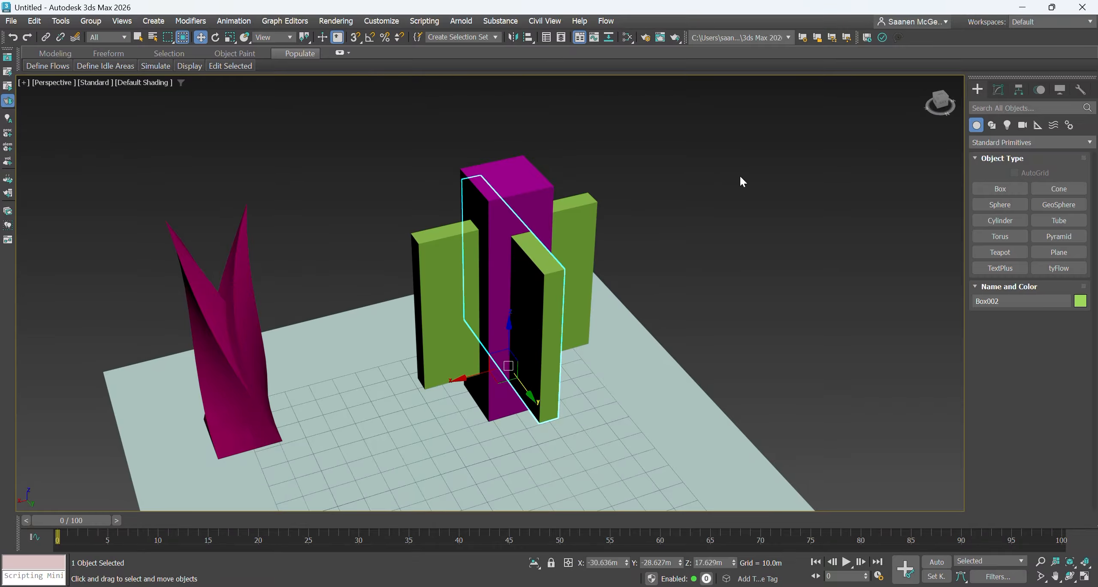
key("ctrl+d")
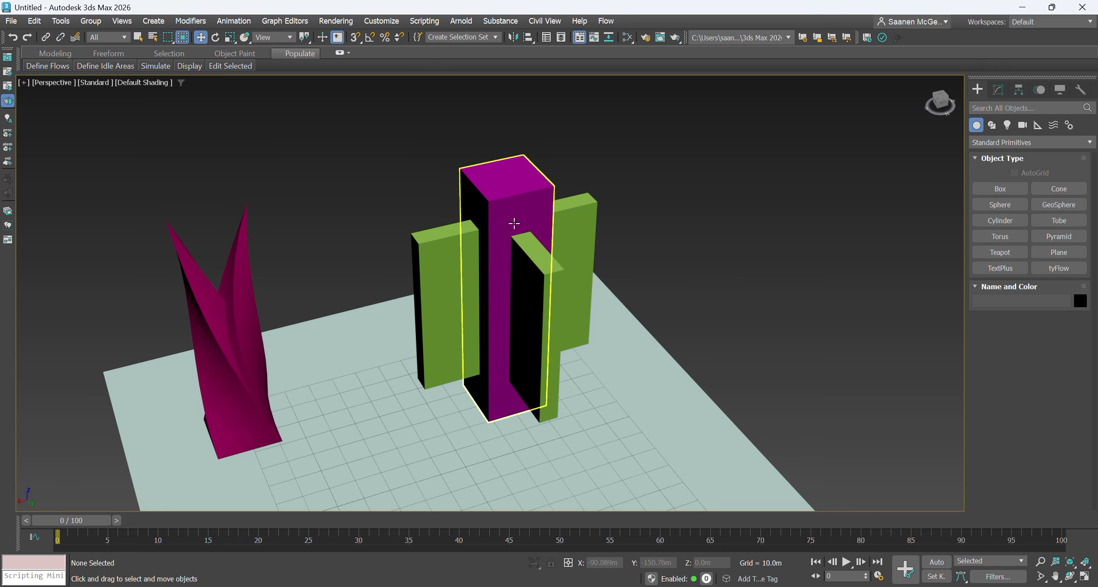
Add a Boolean modifier to the tall box and subtract both crossed slabs, Box004 and Box002, from it.
left_click(514, 223)
left_click(999, 89)
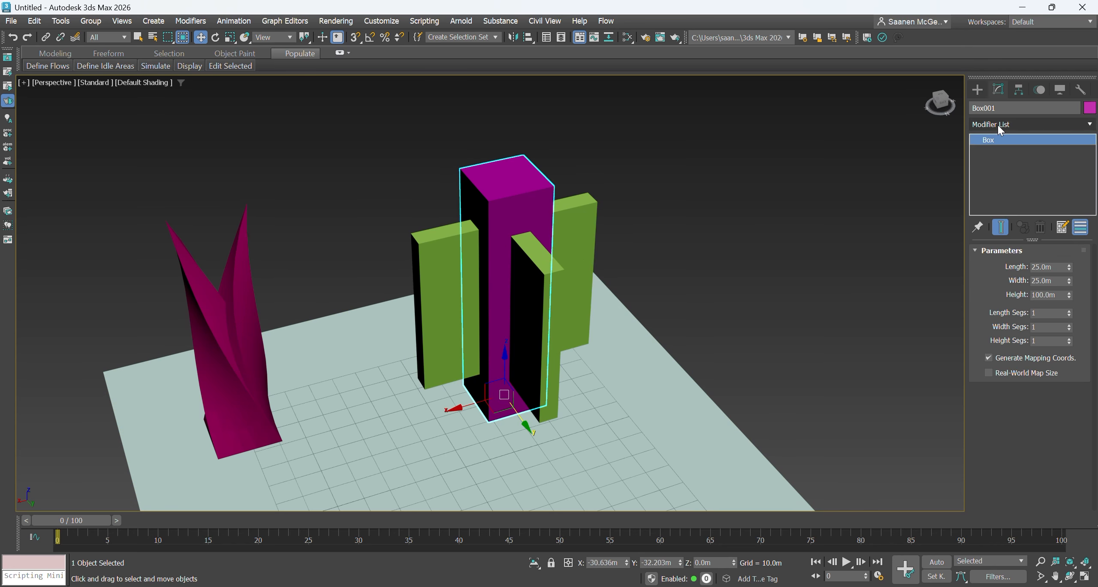
left_click(1021, 124)
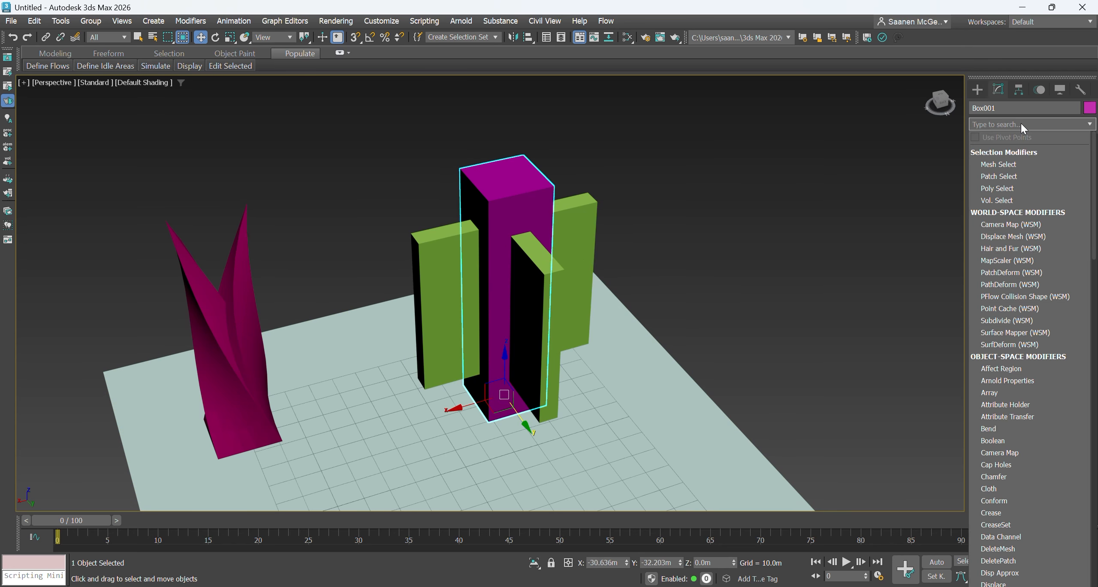
type("boo")
left_click(1010, 153)
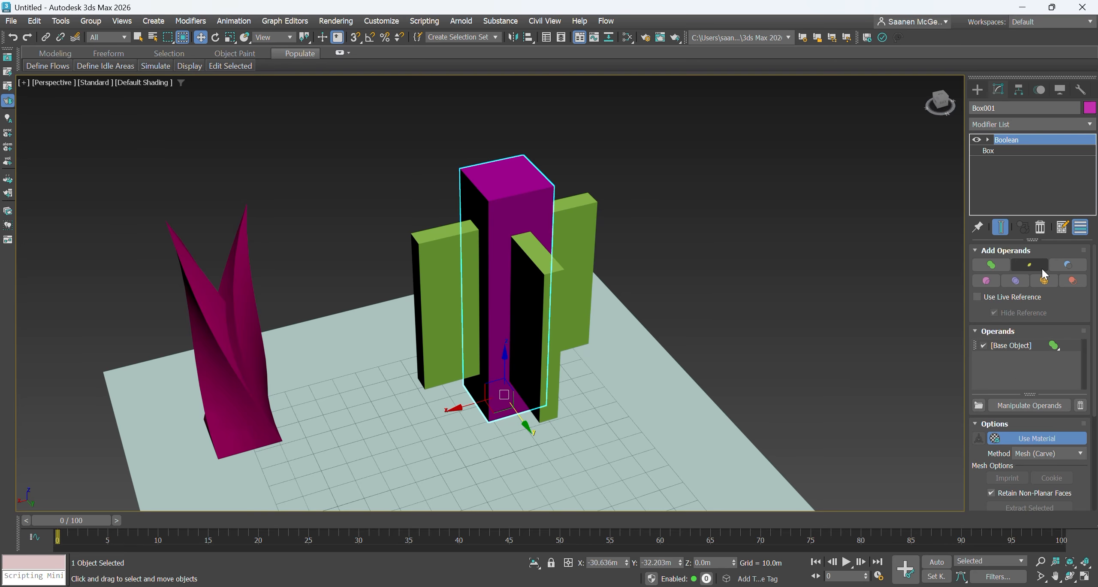
left_click(1080, 267)
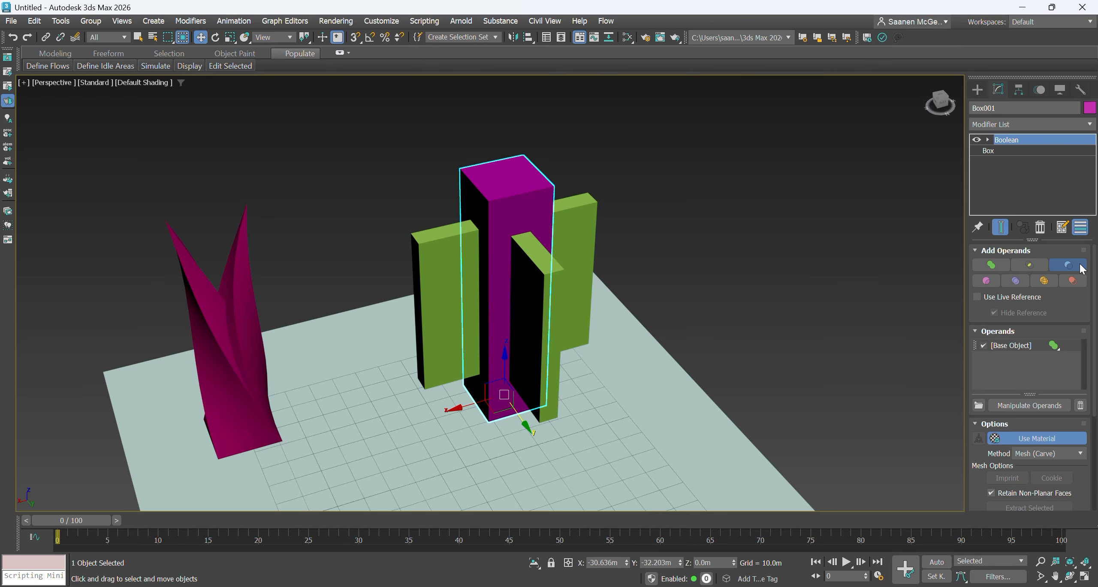
left_click(444, 251)
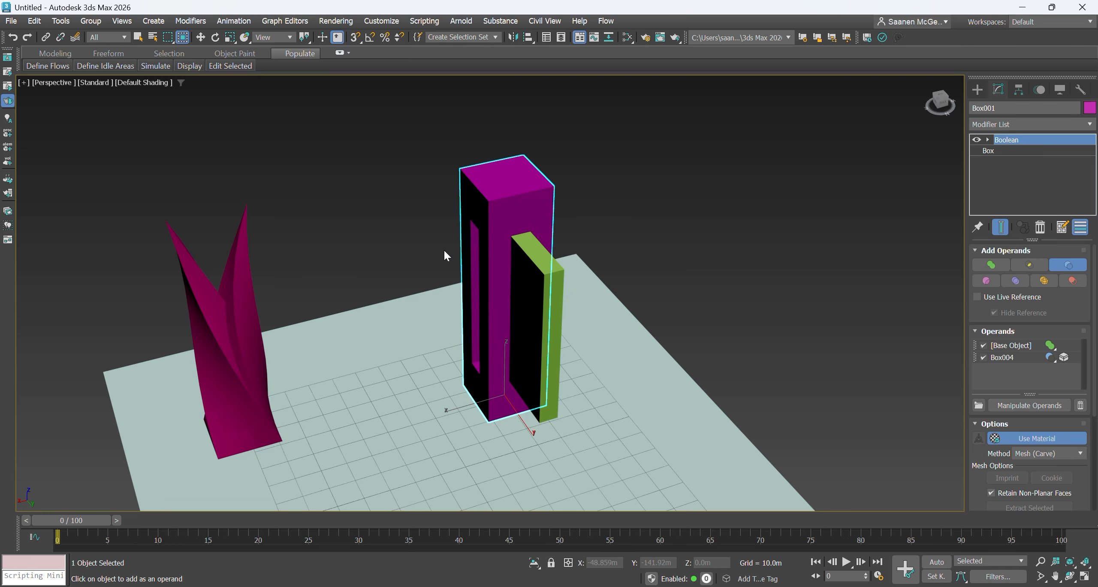
left_click(536, 294)
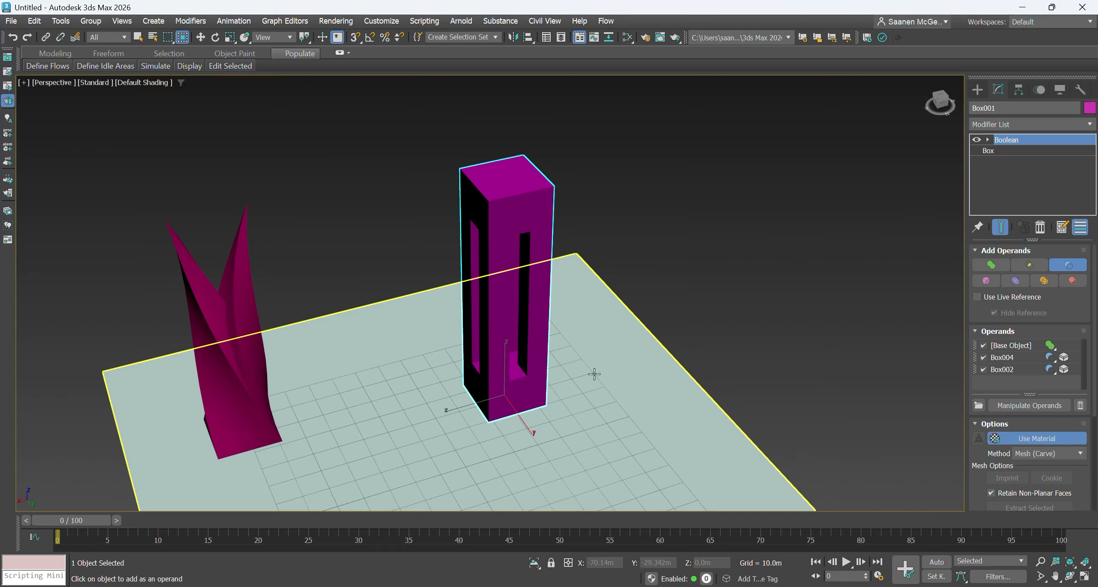
Add a TurboSmooth modifier above the Boolean on the hollowed tower.
key("ctrl+r")
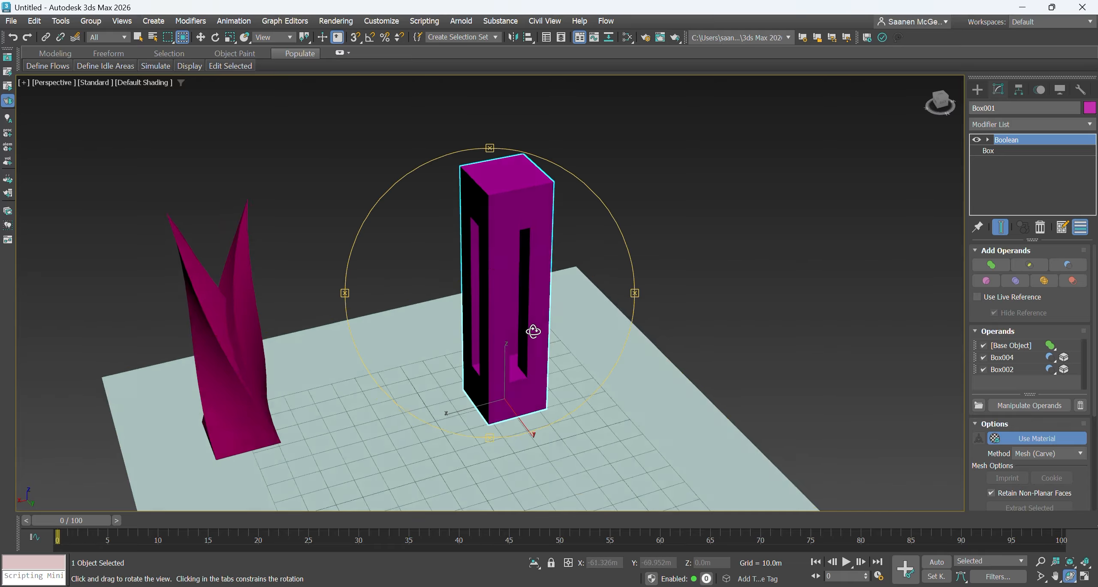
left_click_drag(532, 332, 512, 245)
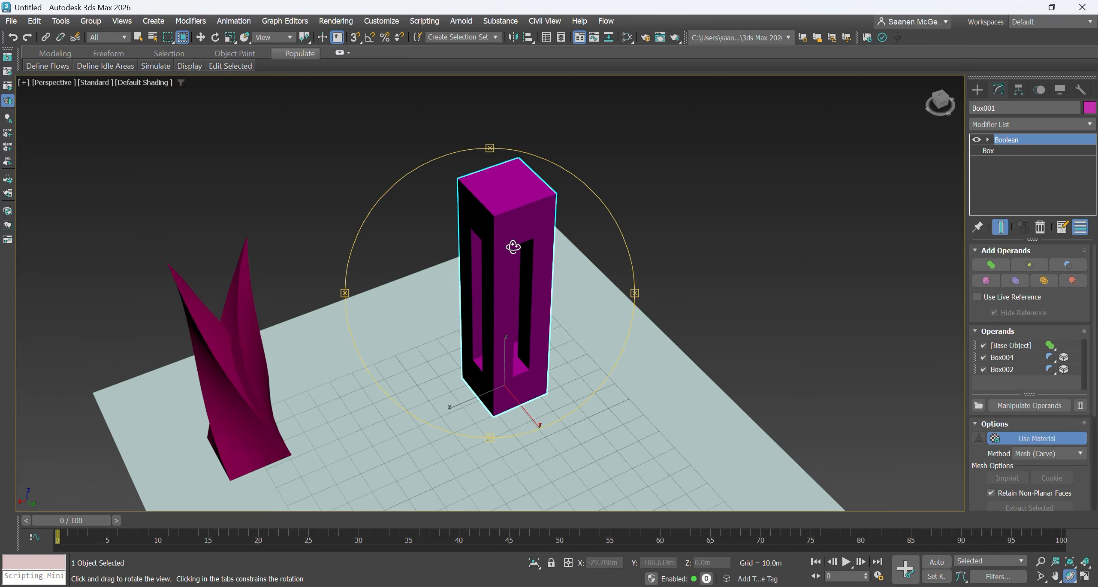
mouse_move(506, 384)
left_mouse_down()
mouse_move(518, 369)
mouse_move(519, 379)
left_mouse_up()
key("w")
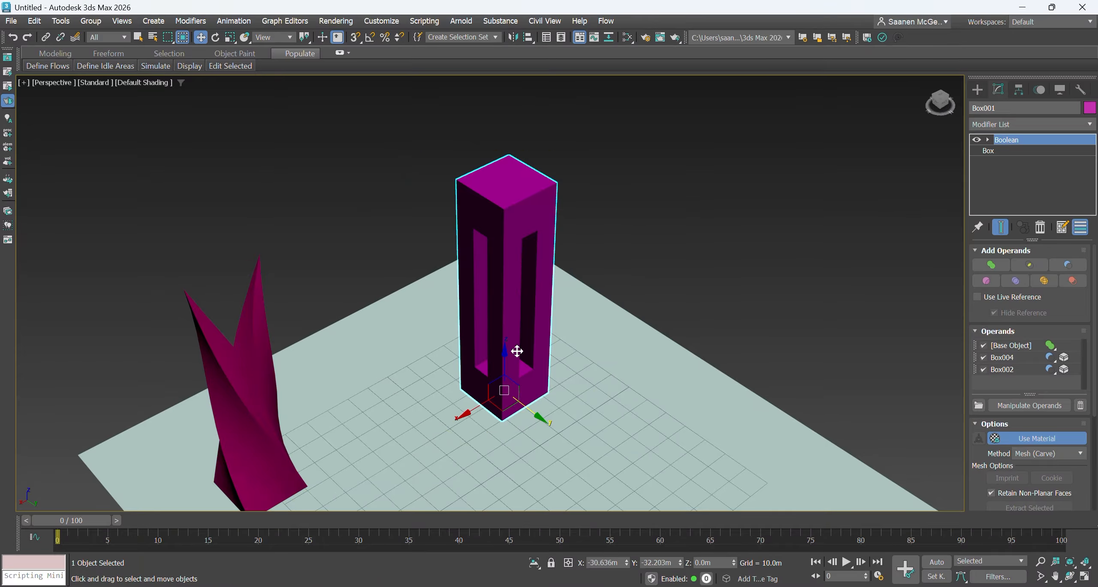
scroll(521, 243, "down", 5)
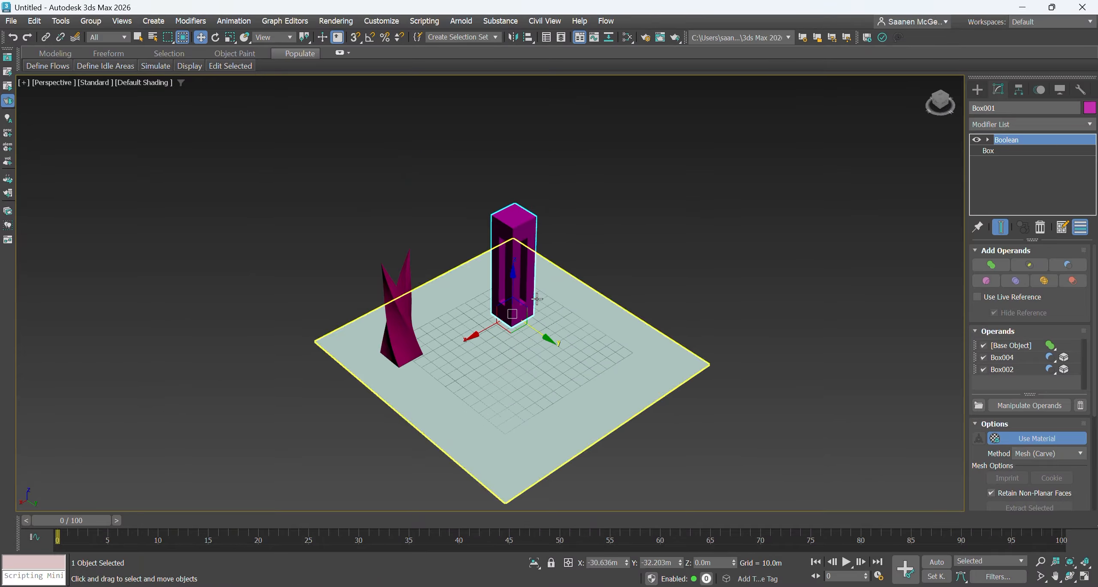
scroll(532, 257, "up", 6)
left_click(1025, 124)
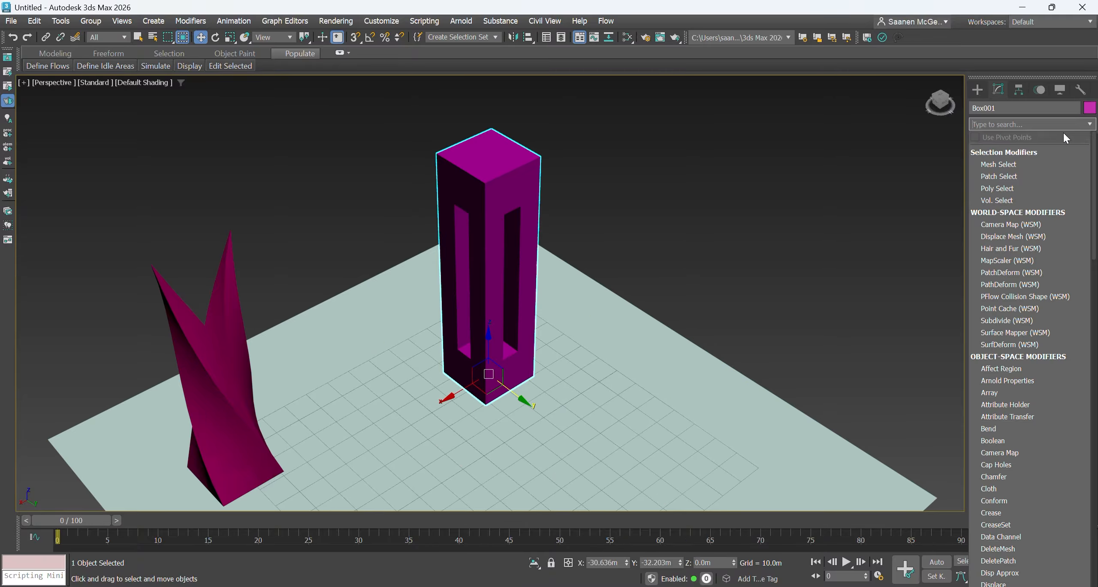
type("turb")
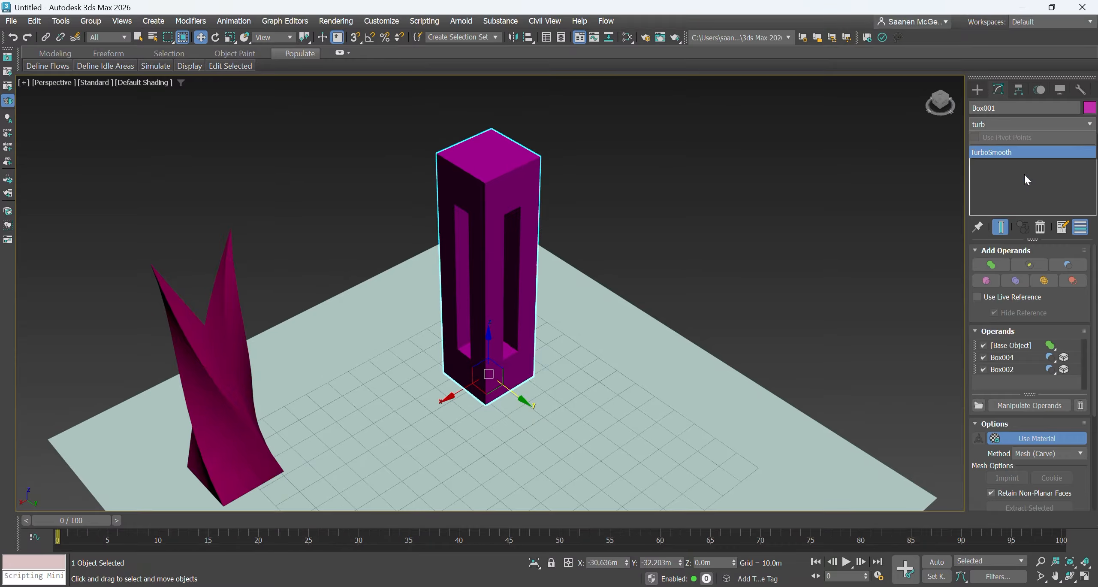
key("Return")
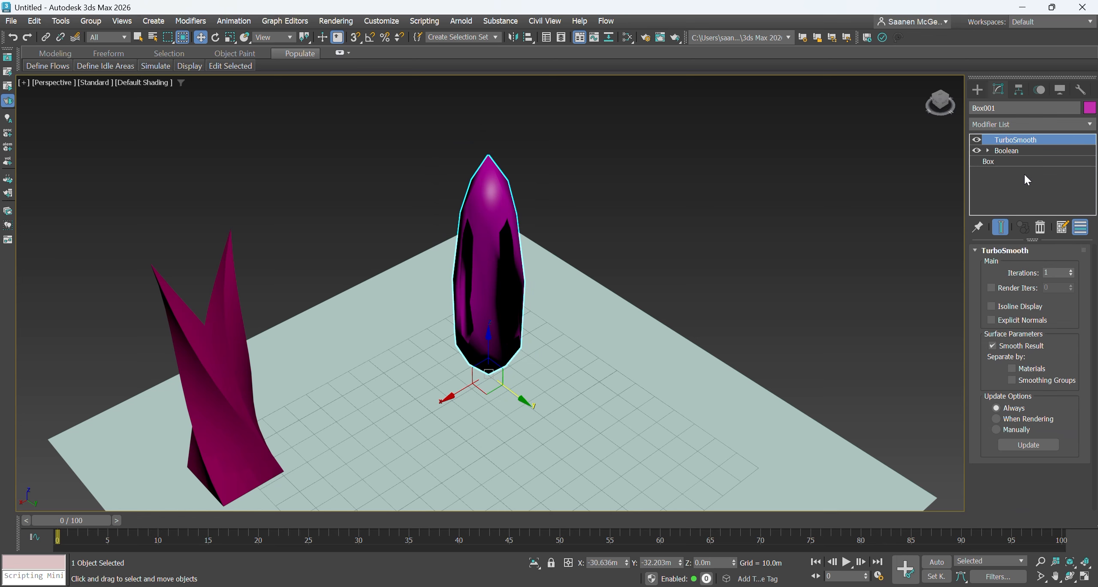
Set the base box's length, width and height segments to 5.
left_click(1027, 151)
left_click(1022, 162)
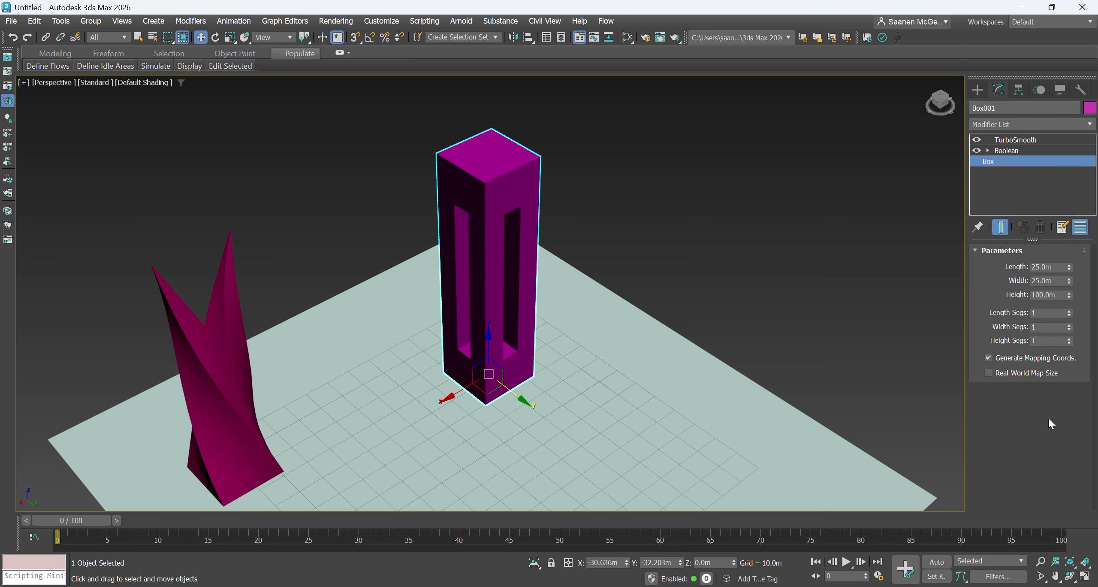
left_click(1053, 311)
left_click(1051, 327)
left_click(1042, 341)
left_click(855, 288)
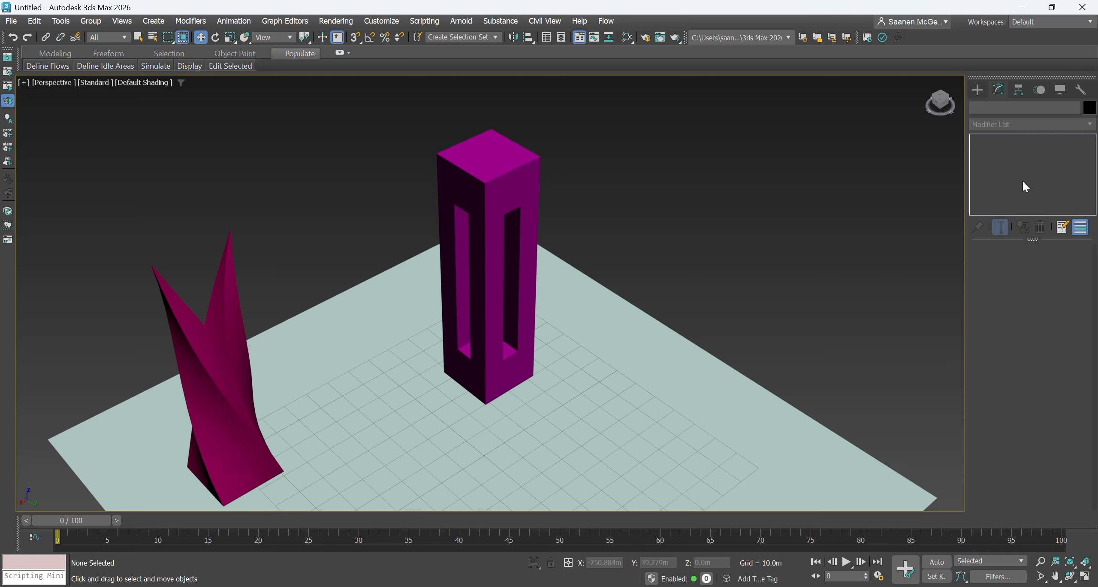
Set the tower's TurboSmooth iterations to 1.
left_click(474, 181)
left_click(1016, 141)
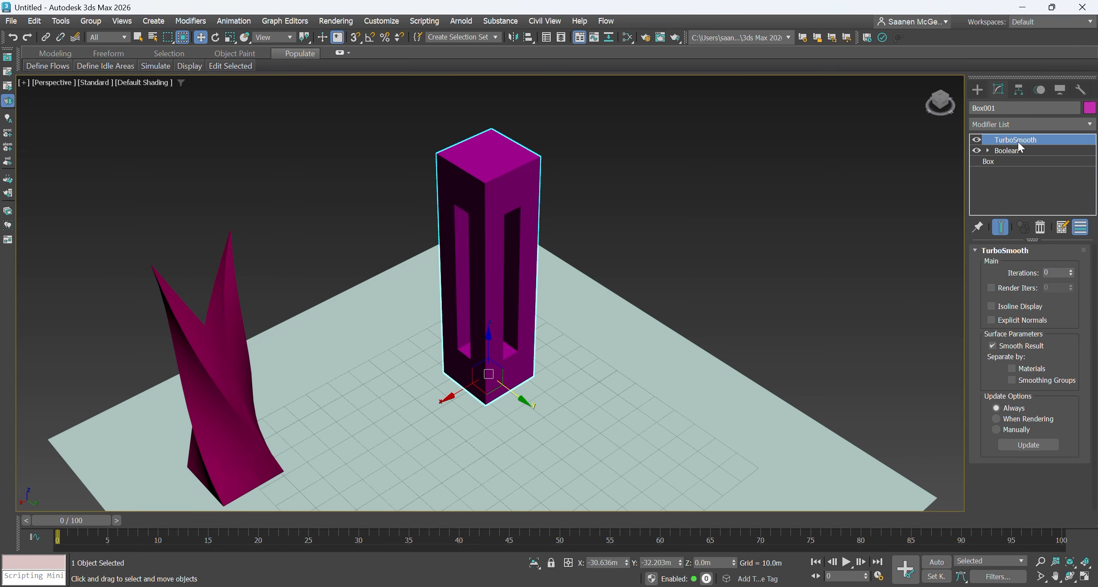
left_click(1071, 270)
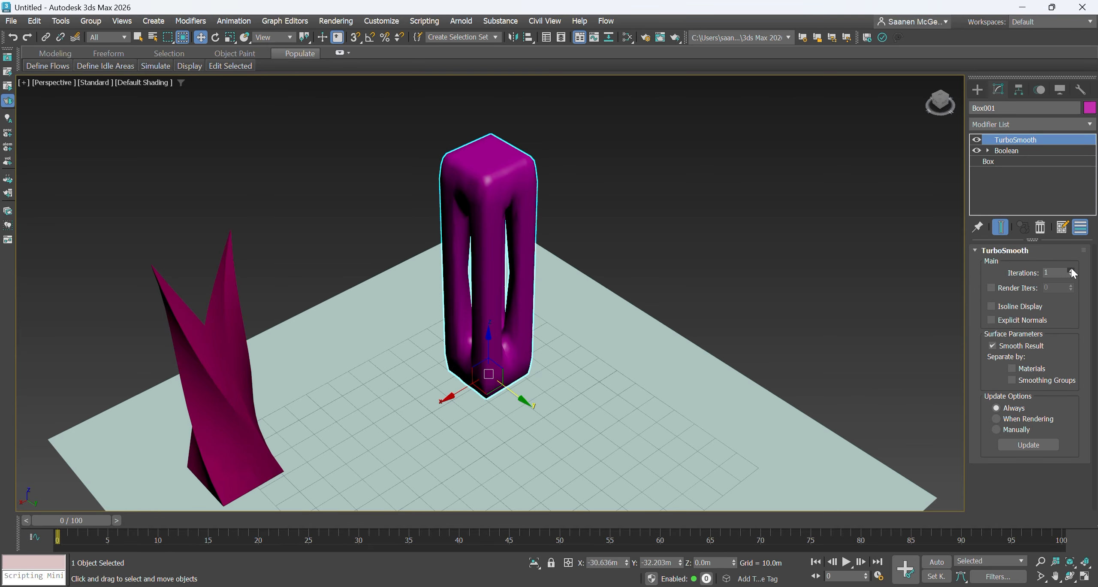
left_click(714, 262)
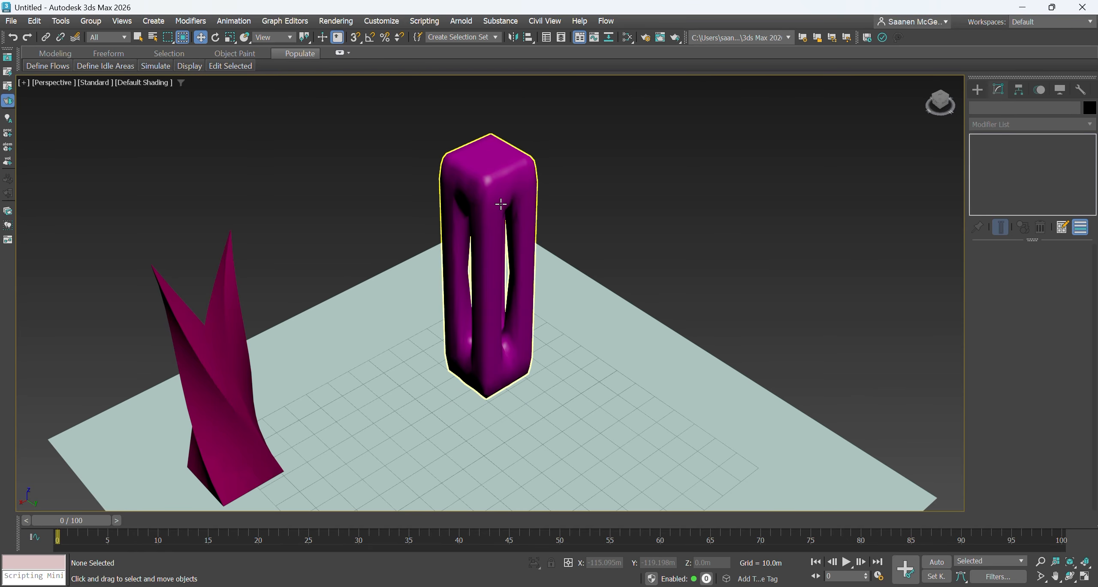
left_click(532, 294)
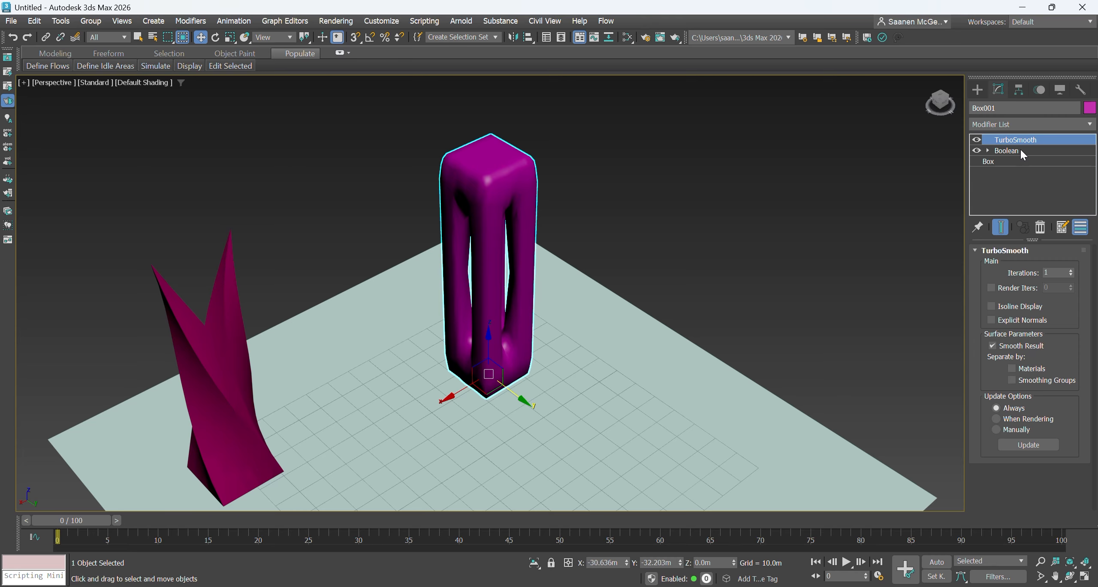
Set the hollowed tower's base box to 10 length, width and height segments.
scroll(497, 408, "down", 4)
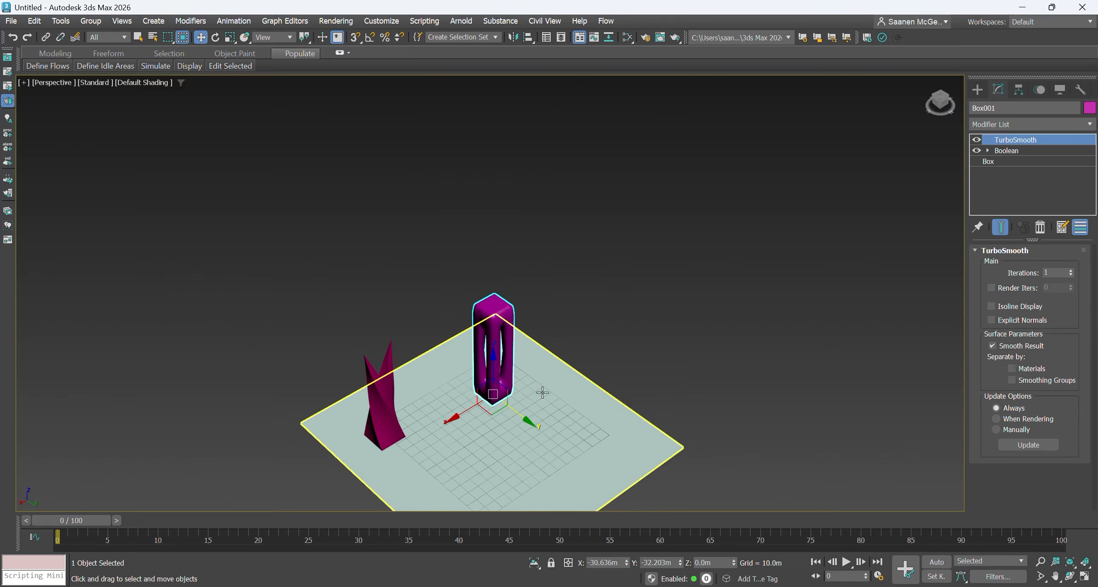
left_click(997, 162)
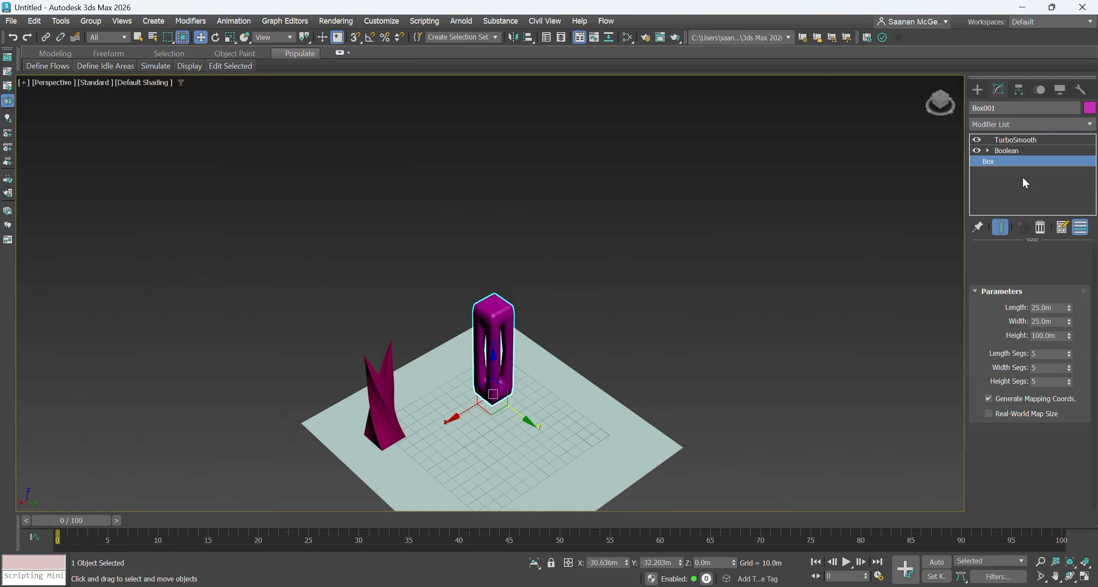
scroll(456, 379, "up", 4)
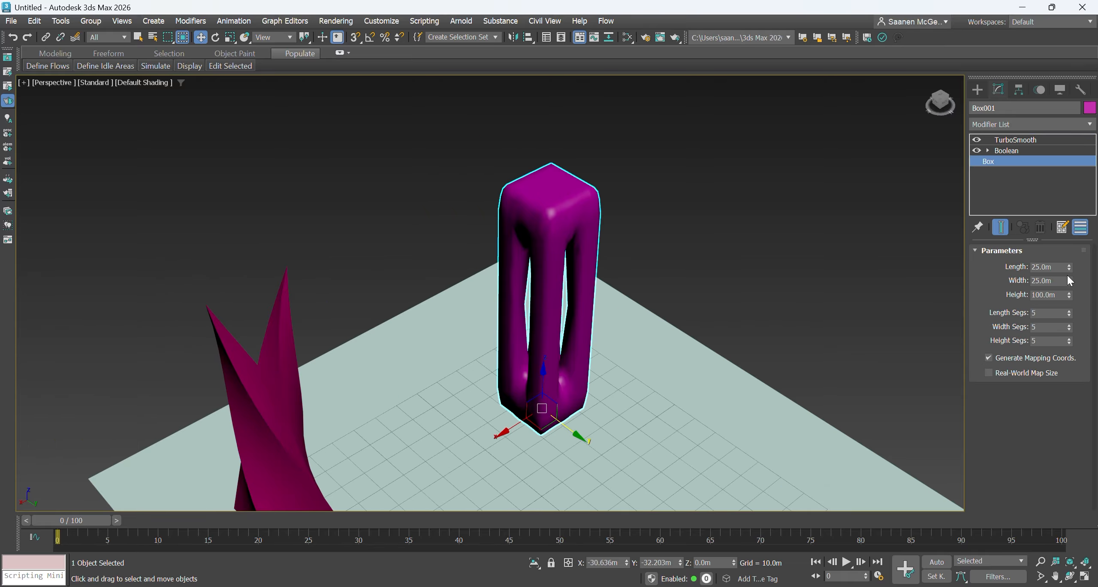
left_click_drag(1070, 316, 1071, 313)
left_click(1044, 326)
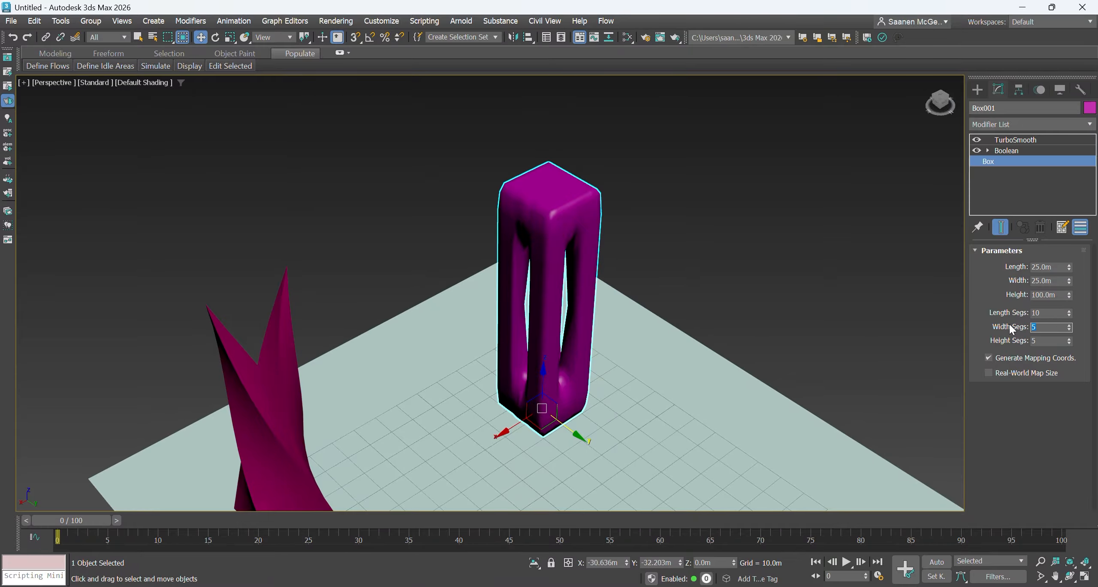
key("Tab")
type("1")
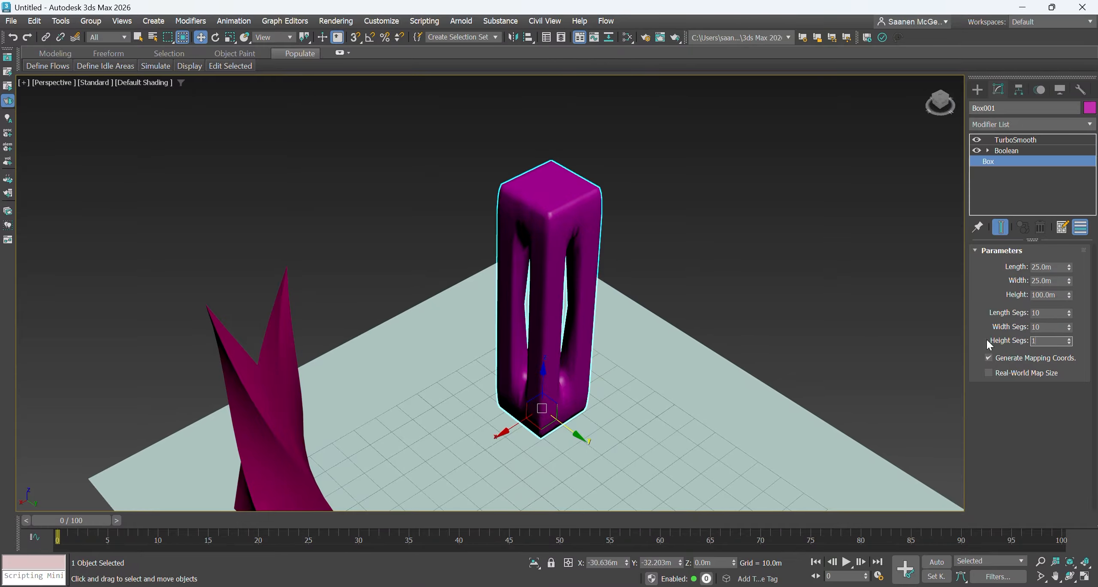
type("0")
key("Return")
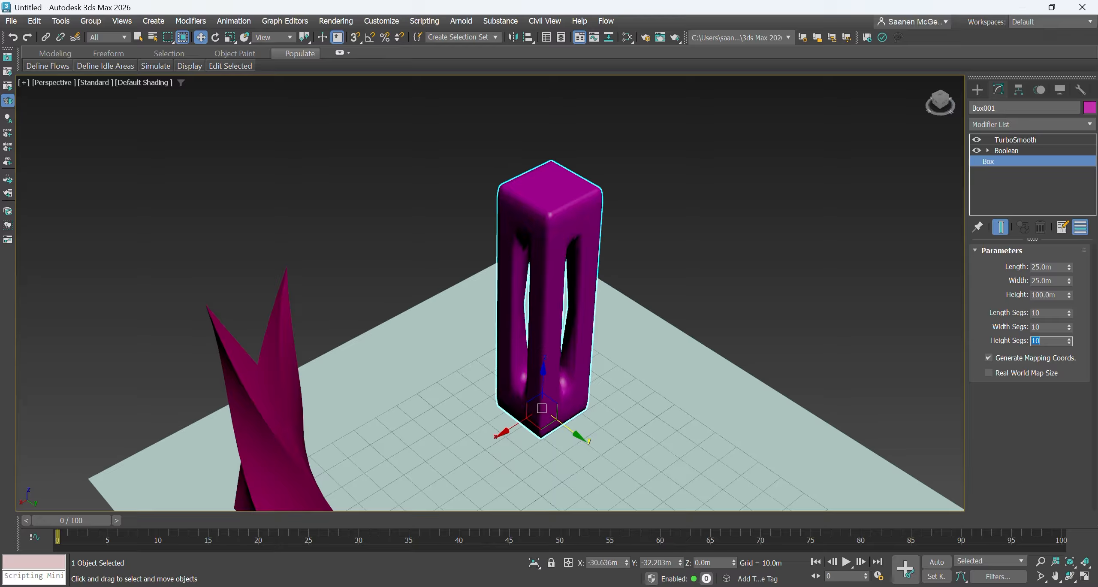
Clear the selection and examine the twisted and hollowed towers together on the ground plane.
left_click(598, 365)
scroll(617, 279, "down", 4)
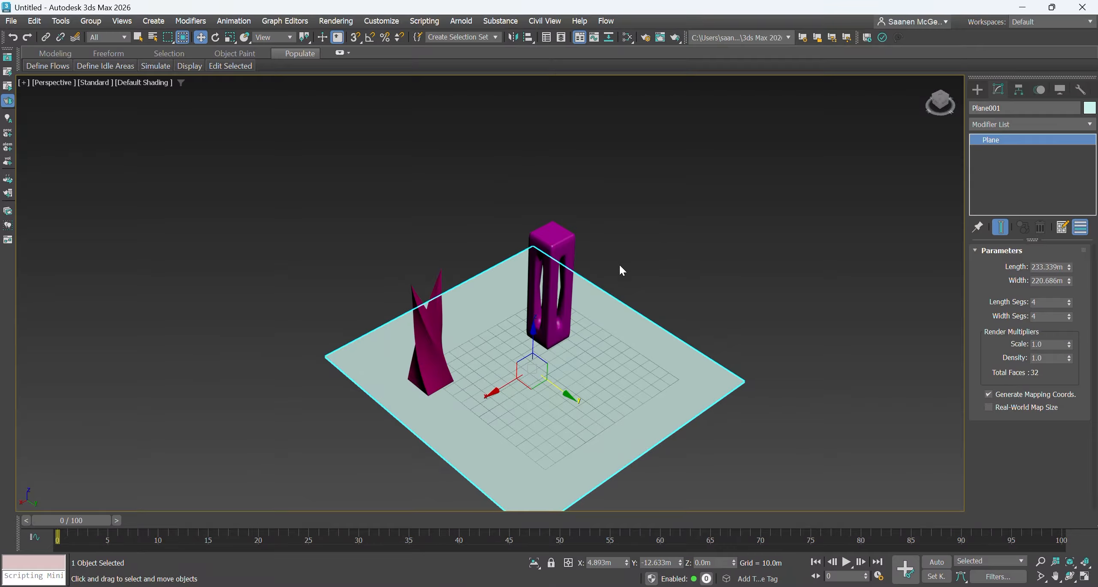
left_click(620, 270)
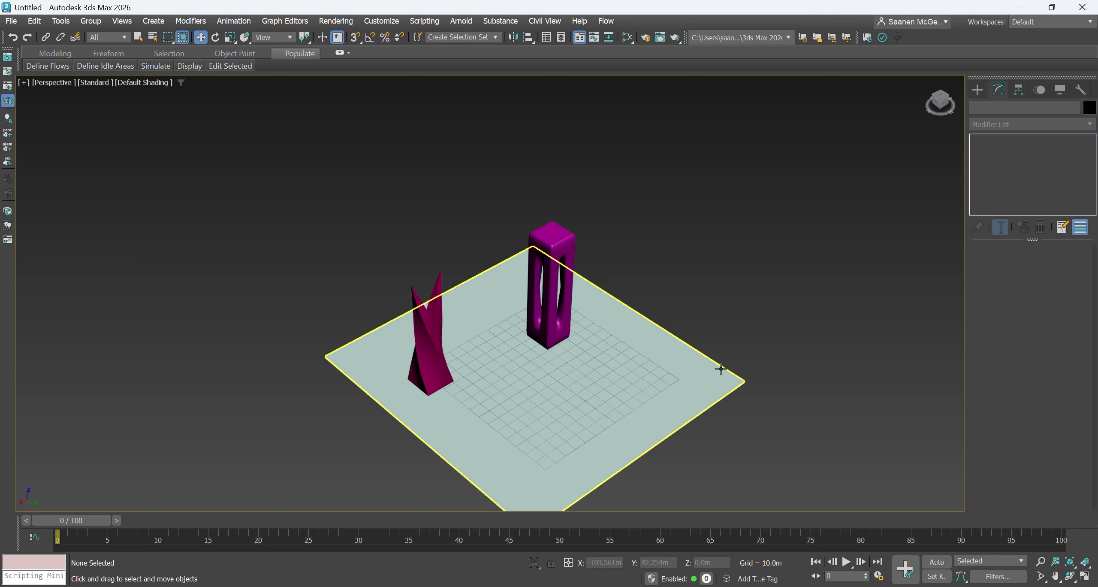
scroll(740, 360, "up", 3)
scroll(674, 343, "down", 3)
scroll(642, 356, "up", 3)
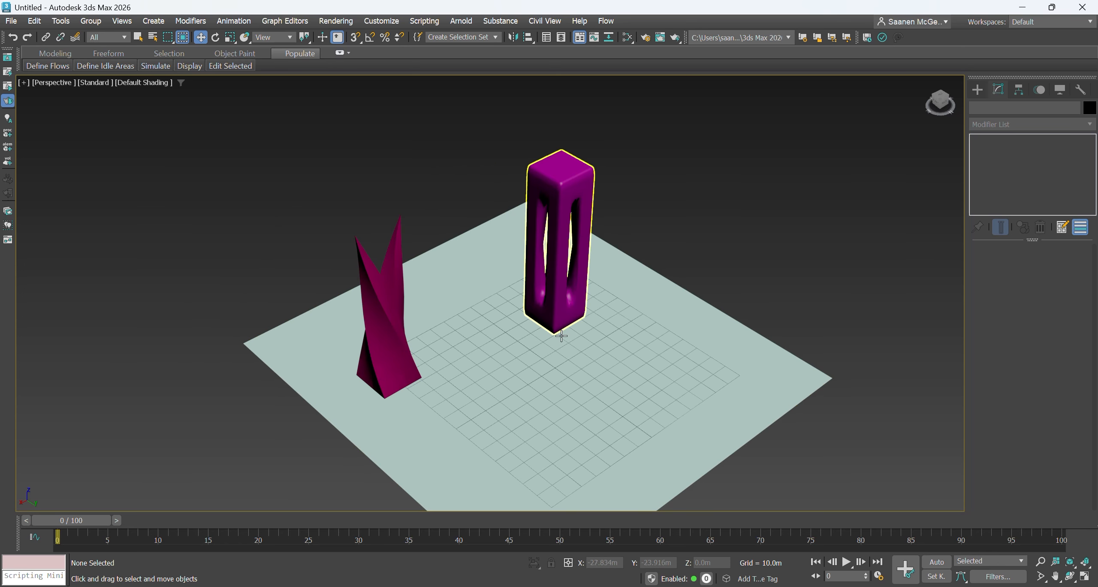
scroll(763, 311, "down", 2)
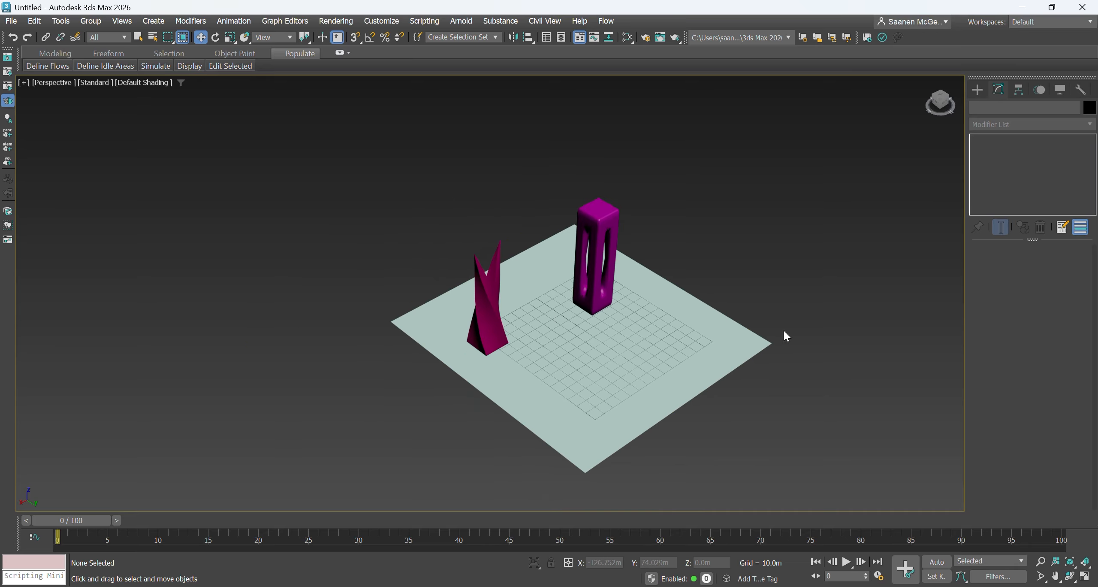
scroll(784, 334, "up", 4)
scroll(557, 364, "down", 3)
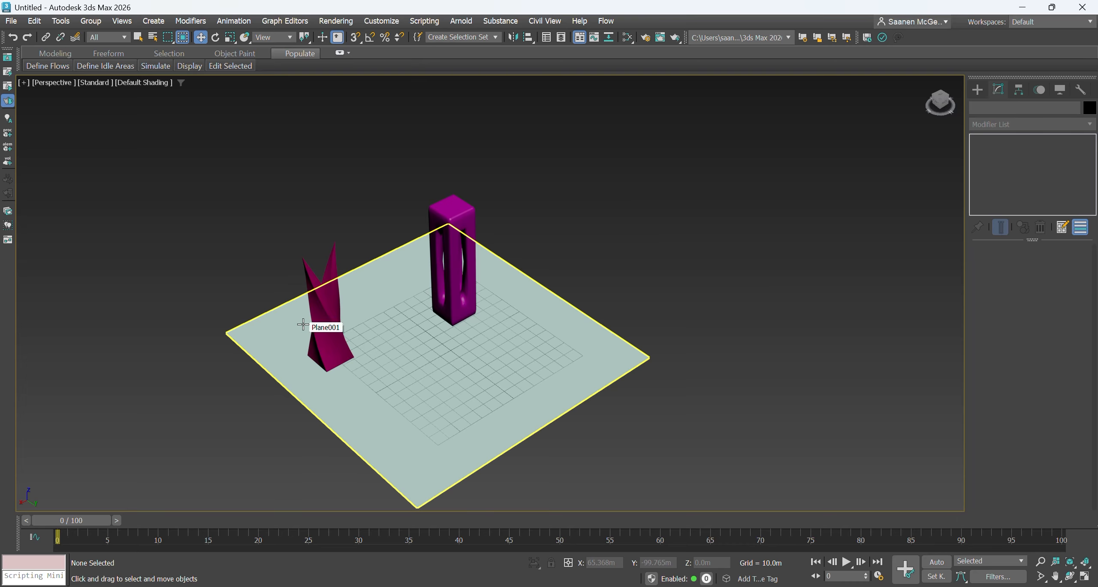
scroll(306, 319, "up", 2)
scroll(553, 314, "down", 2)
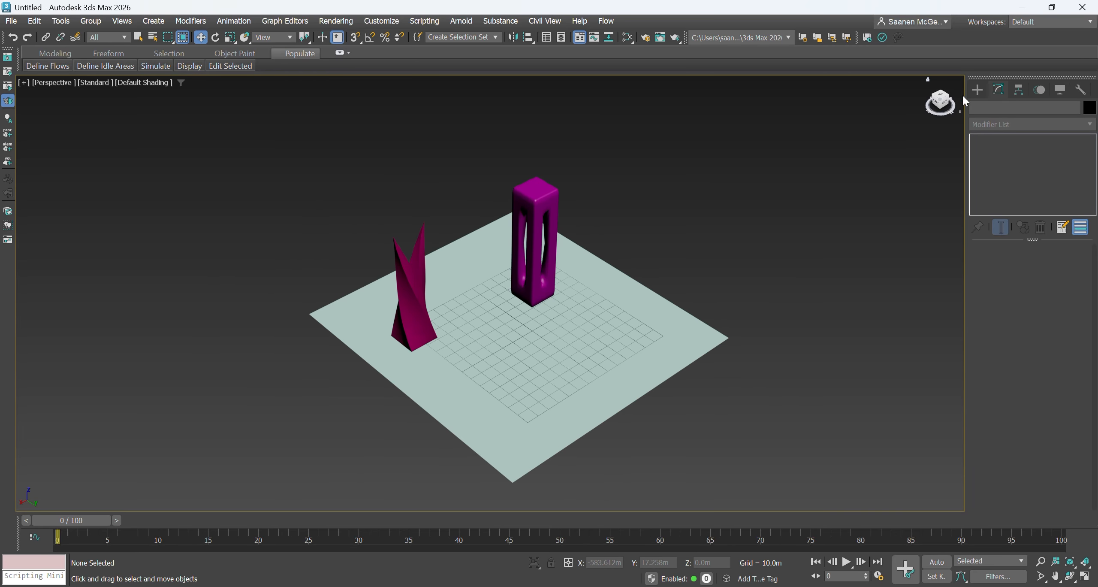
Create a box about 33 m by 30 m and about 82 m high on the empty side of the ground plane.
left_click(977, 89)
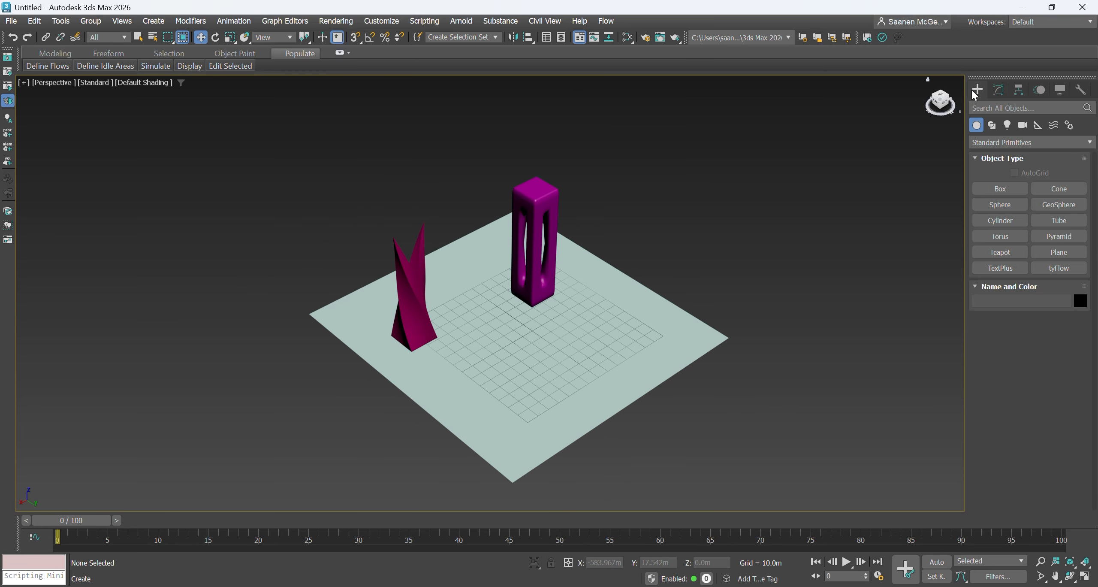
left_click(1000, 188)
left_click_drag(607, 315, 613, 348)
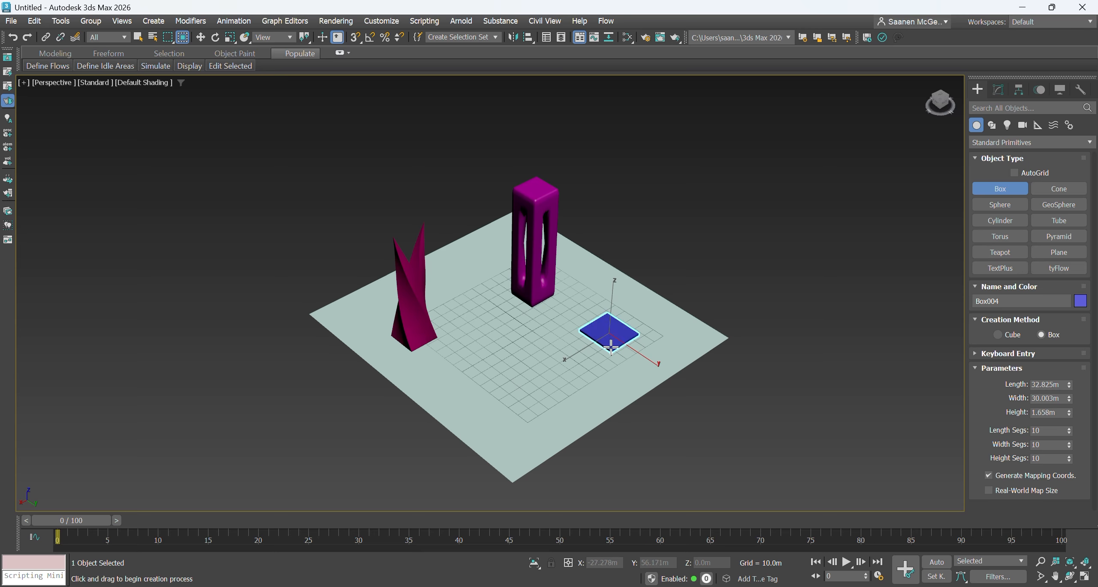
Set the new box's length and width to 25 m and its height to 100 m.
left_click(1001, 90)
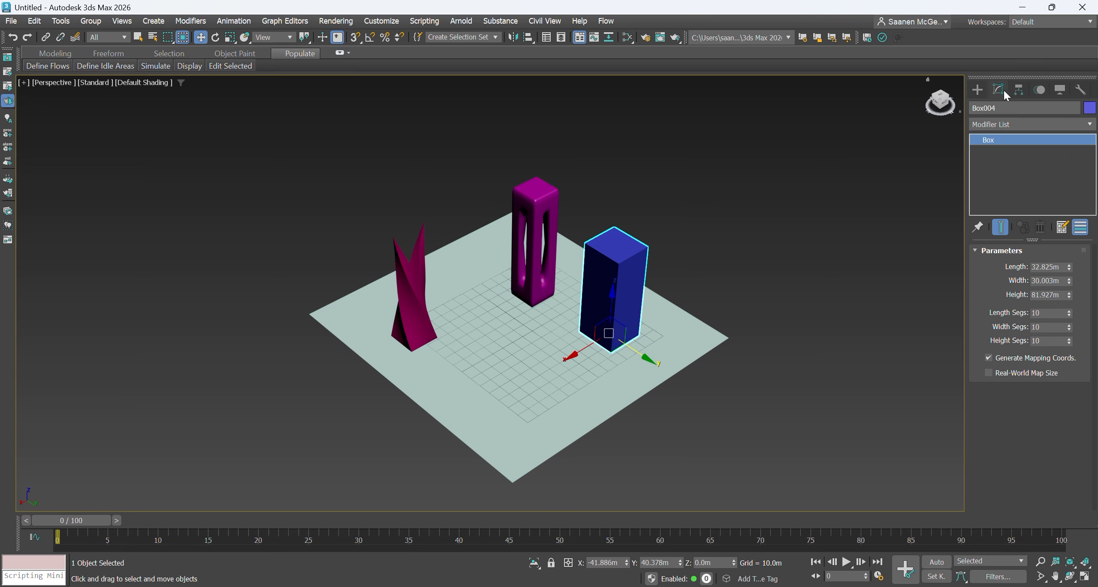
left_click_drag(1057, 270, 1002, 267)
type("25")
key("Tab")
type("2")
key("Tab")
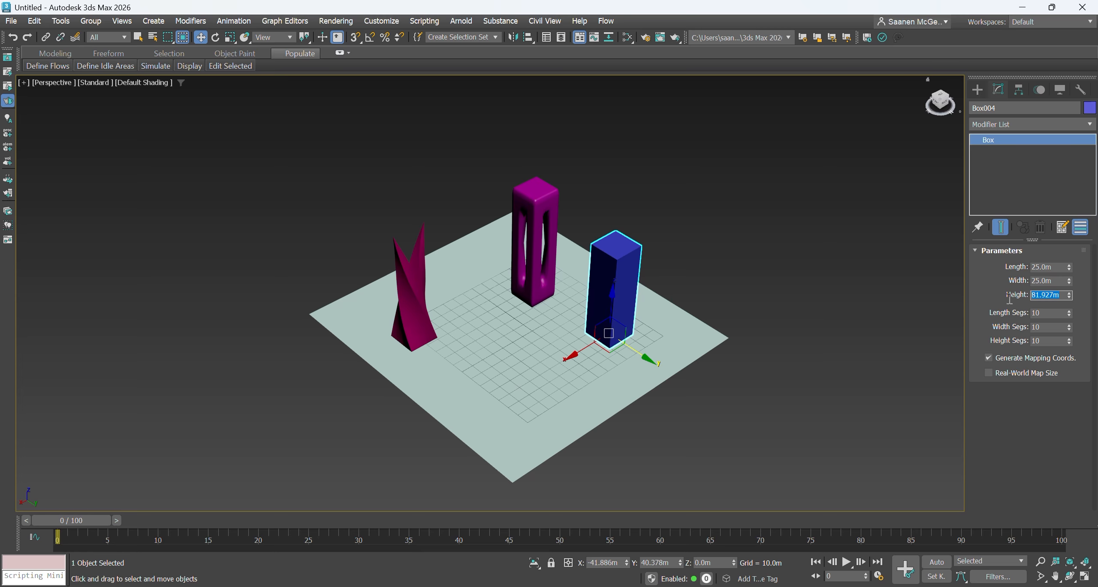
type("100")
key("Return")
Add an Edit Poly modifier to the new blue box.
left_click(1050, 125)
type("e")
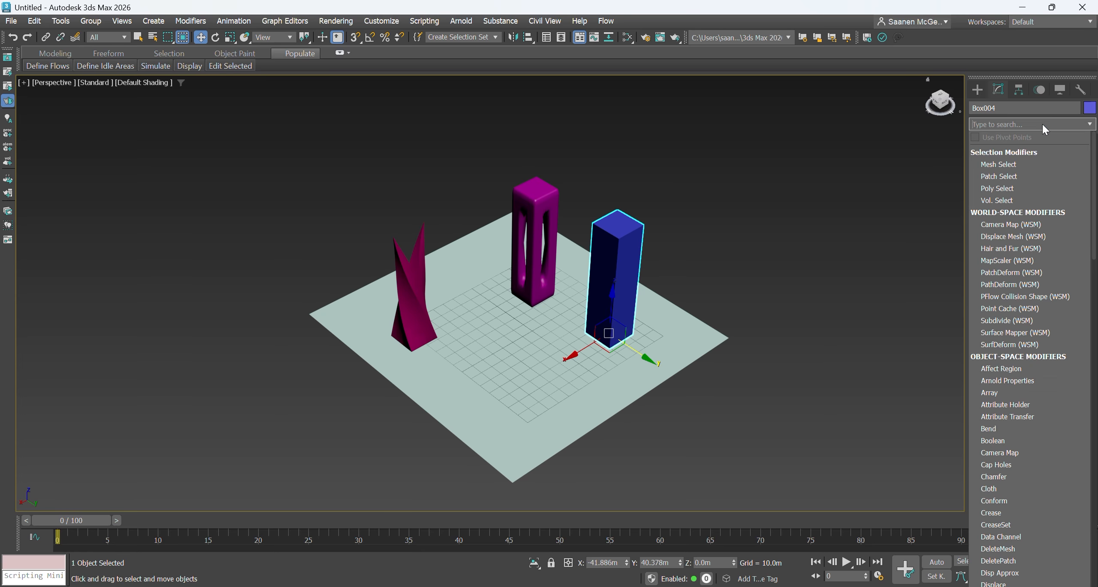
type("dit")
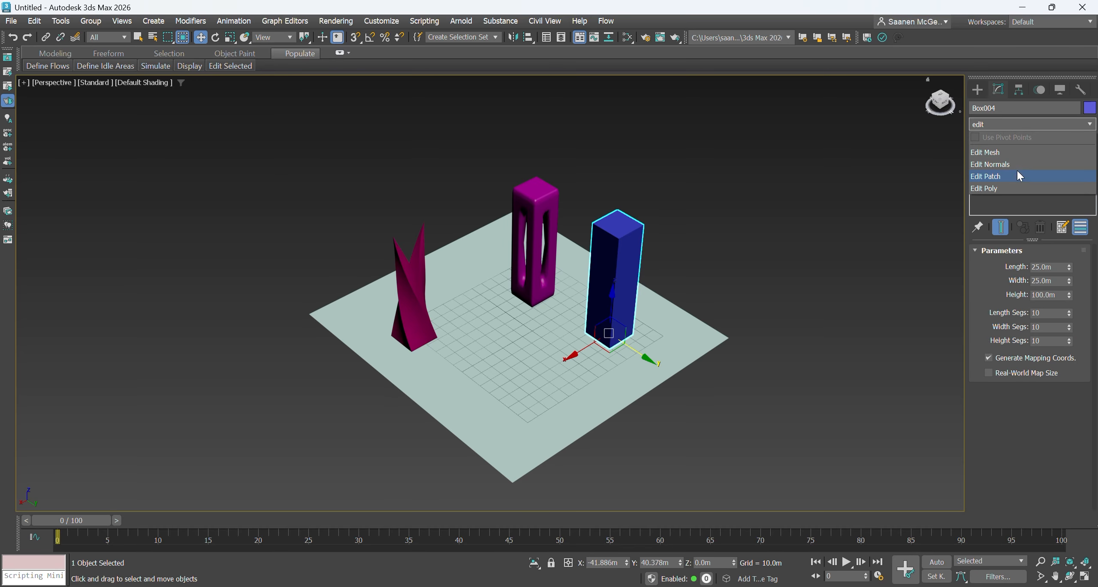
left_click(1002, 192)
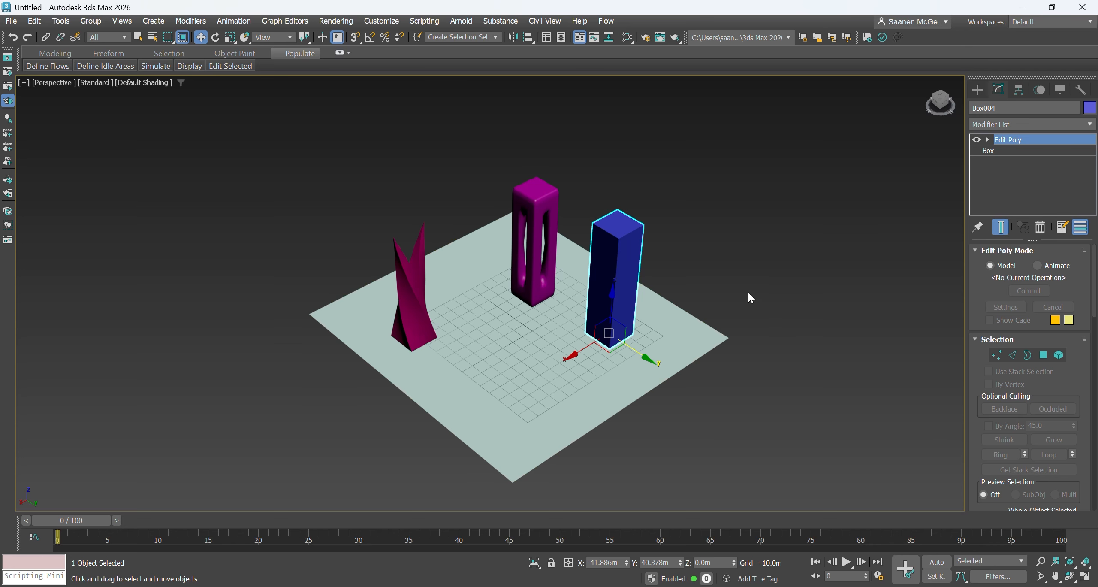
scroll(715, 300, "up", 3)
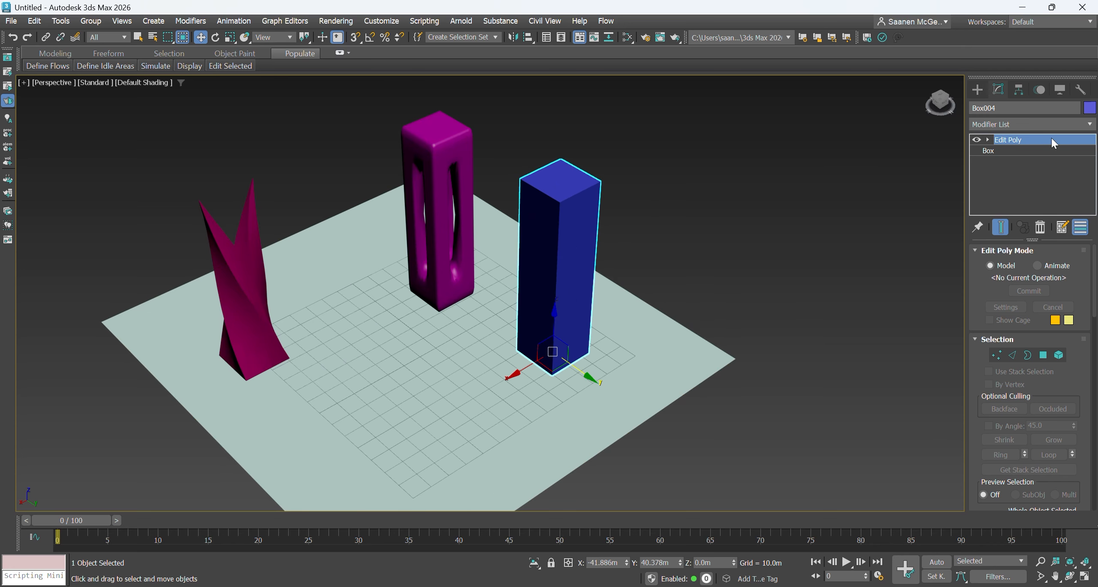
left_click(1034, 152)
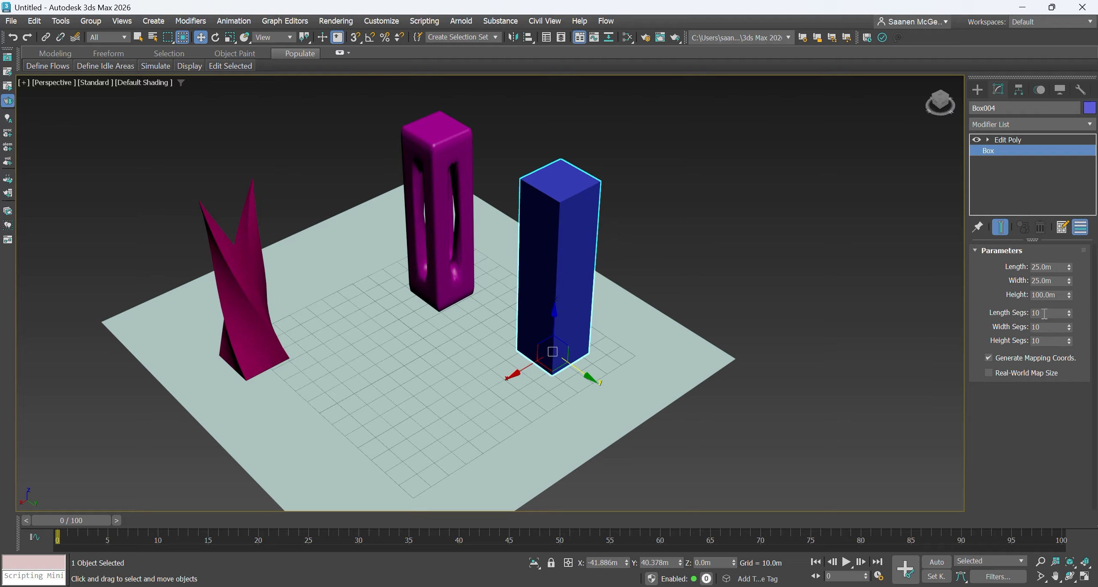
double_click(1044, 314)
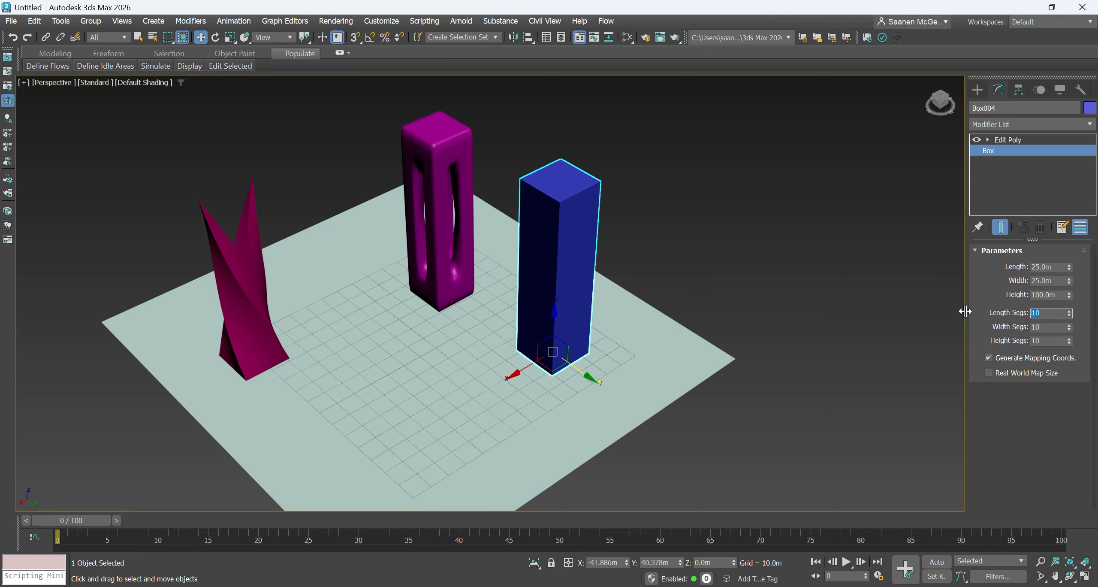
left_click(1036, 141)
Enter the Edit Poly modifier's Border level and enable Use Soft Selection.
scroll(1059, 364, "down", 5)
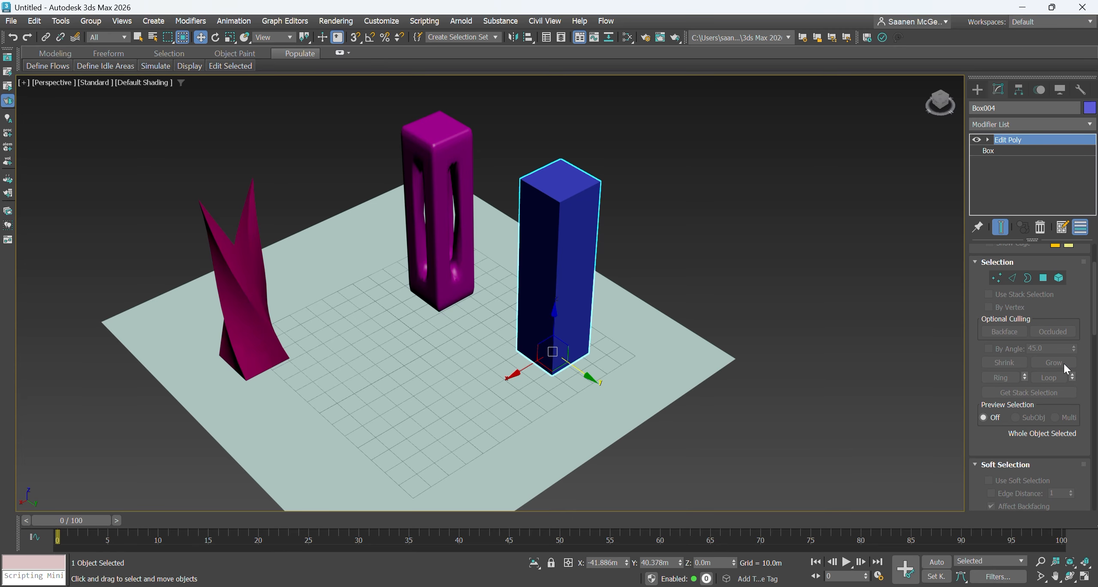
scroll(1029, 366, "up", 5)
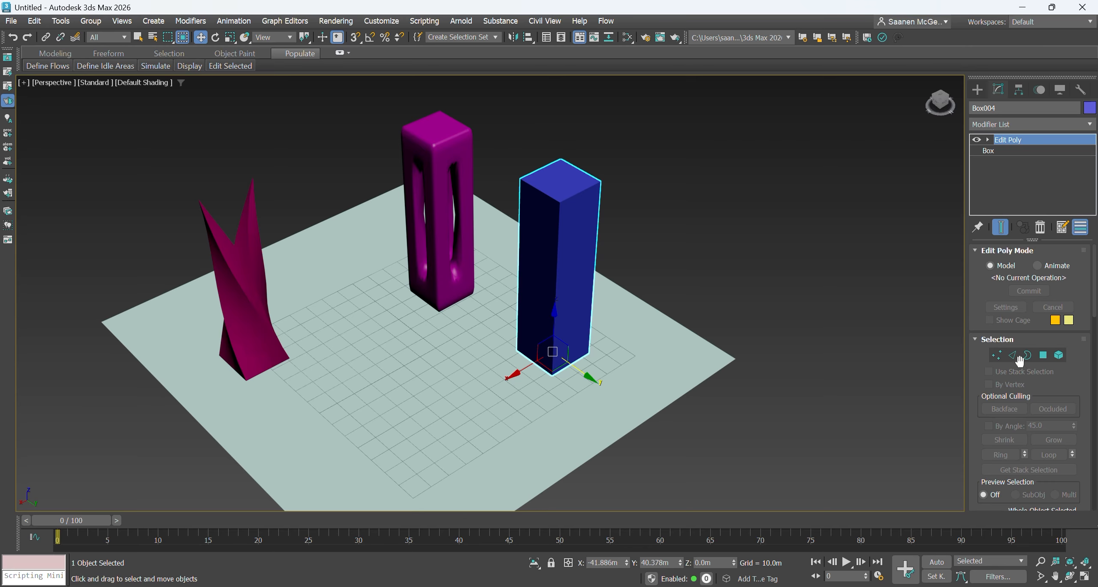
left_click(1028, 355)
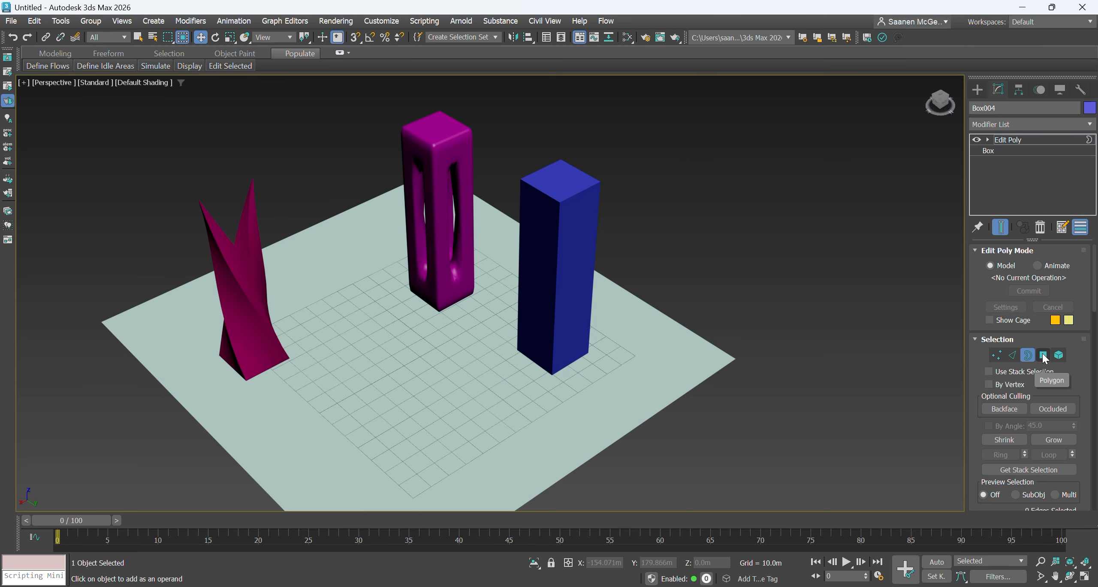
scroll(1073, 363, "down", 5)
scroll(1073, 364, "down", 12)
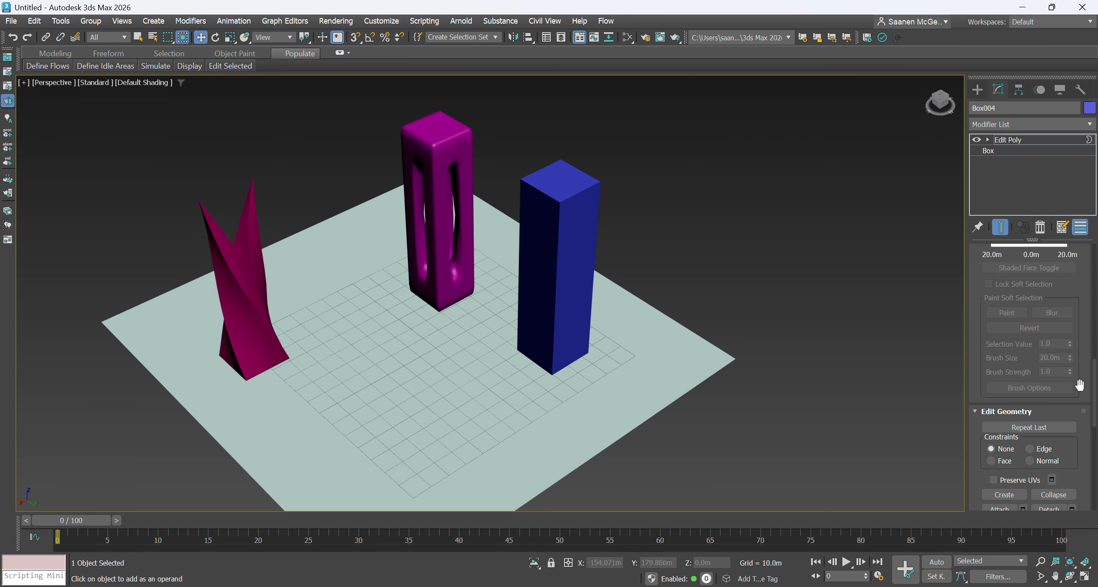
scroll(1029, 352, "up", 3)
left_click(1028, 350)
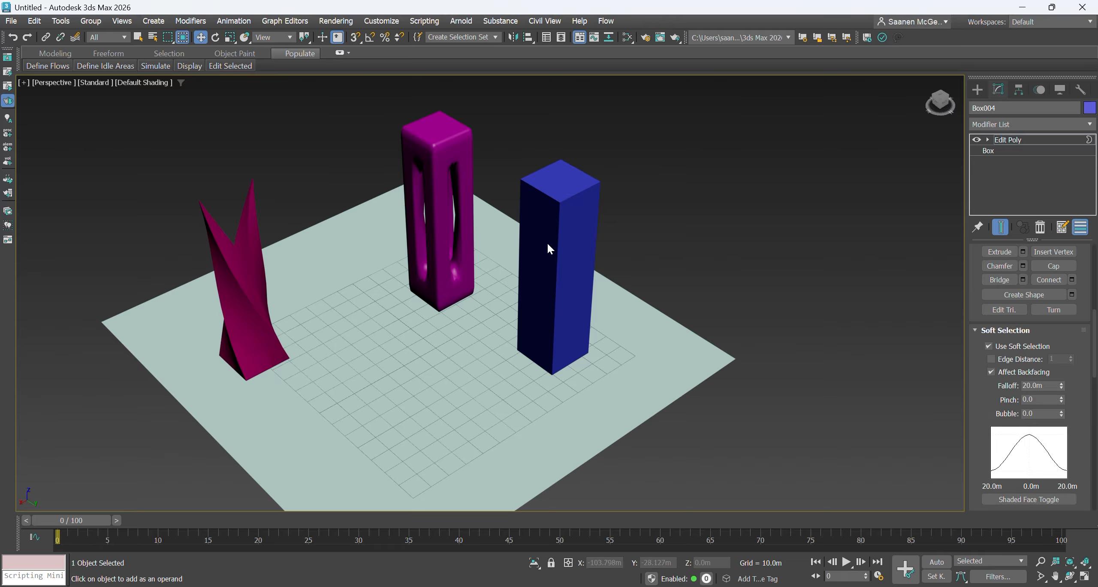
Switch the Edit Poly modifier from Border to Polygon sub-object level.
scroll(1089, 375, "up", 10)
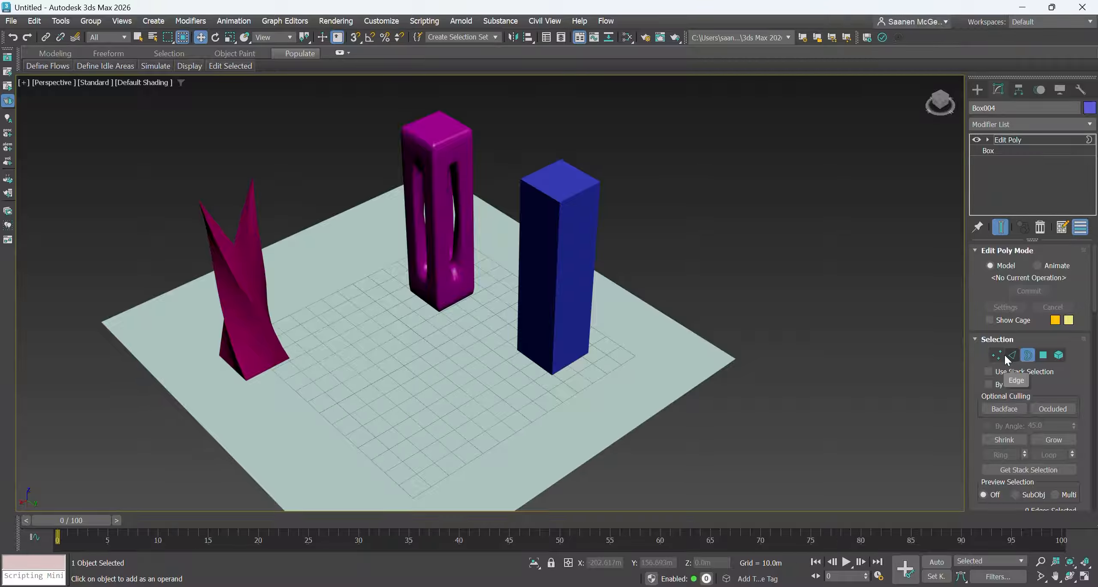
left_click(1043, 355)
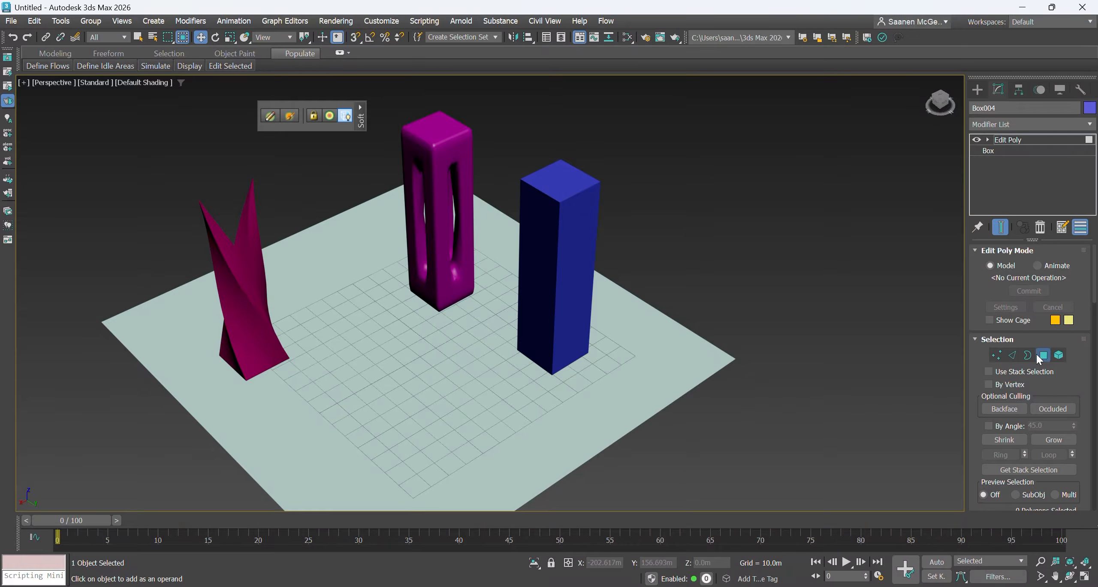
left_click(1001, 357)
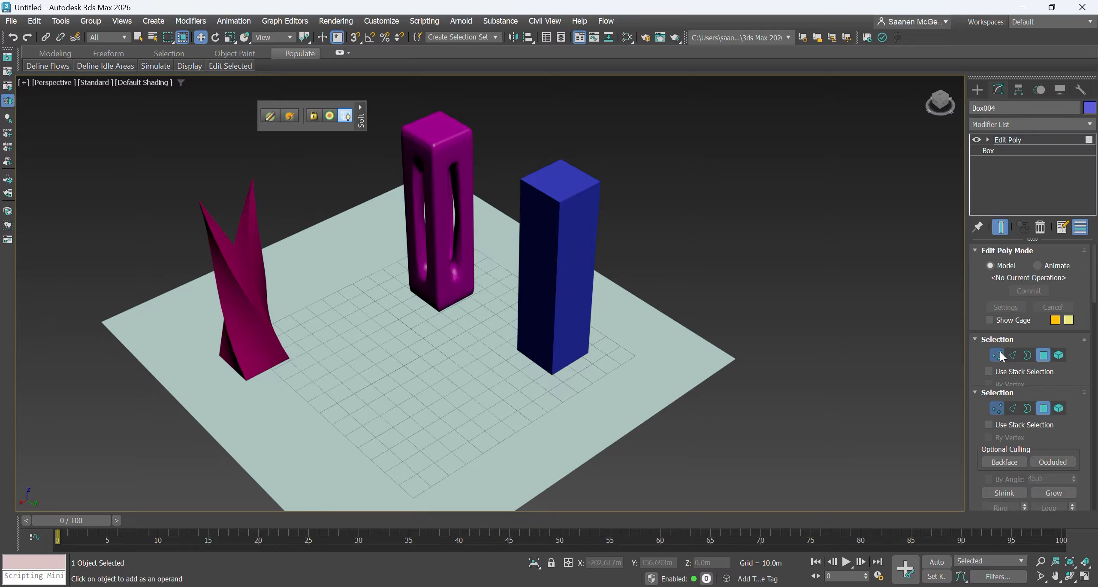
left_click(1027, 355)
left_click(1043, 356)
Try soft-selecting polygons on the blue box's side face and pull one at 65 m height about 4.5 m outward along X.
left_click(543, 244)
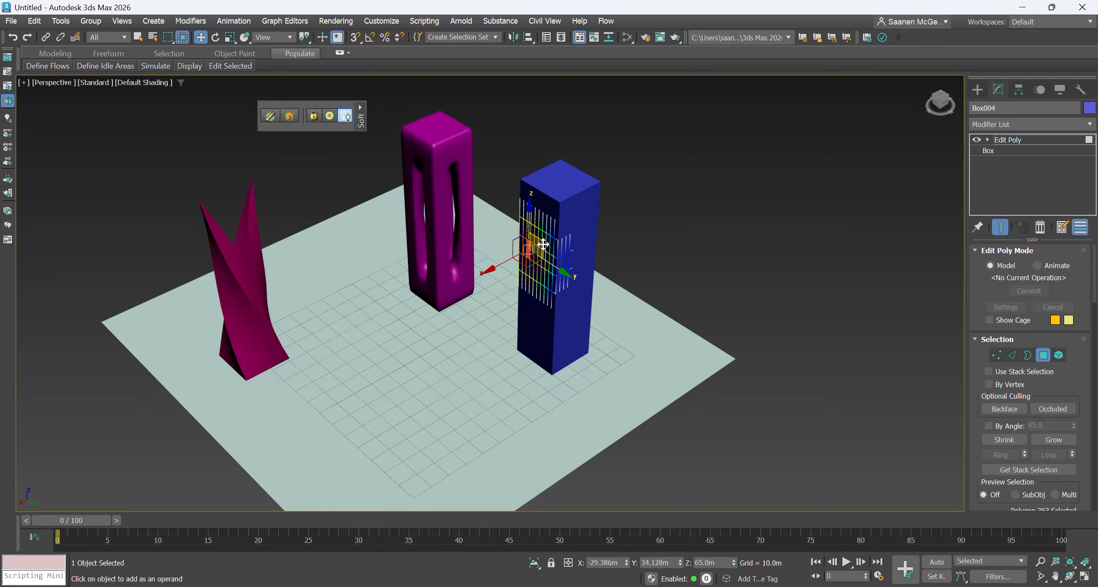
scroll(544, 272, "up", 3)
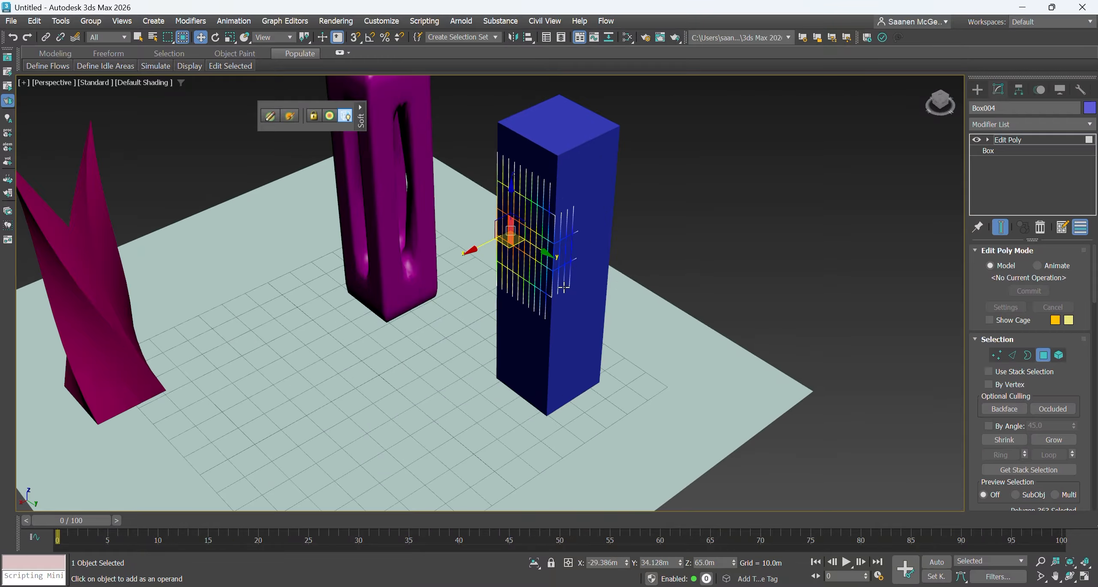
left_click_drag(510, 230, 514, 310)
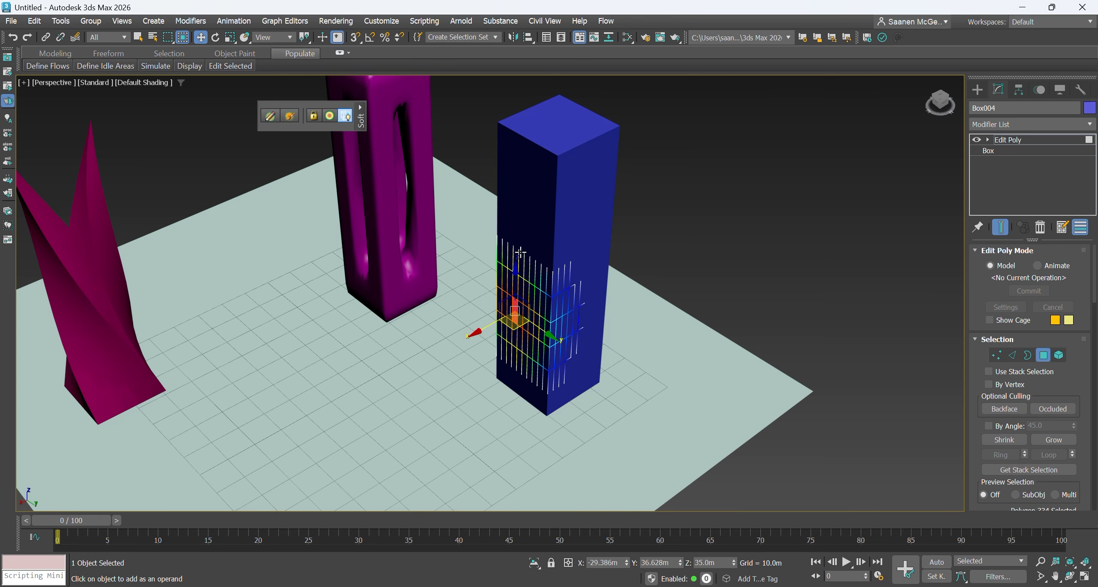
left_click(522, 234)
left_click(505, 182)
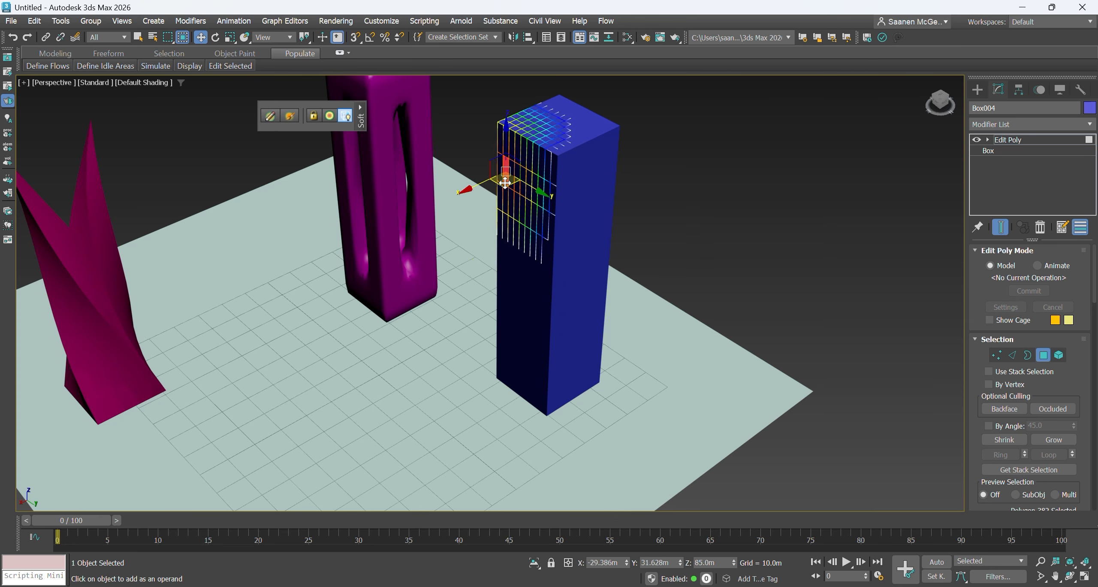
left_click(526, 235)
mouse_move(487, 261)
left_mouse_down()
mouse_move(460, 271)
mouse_move(498, 262)
left_mouse_up()
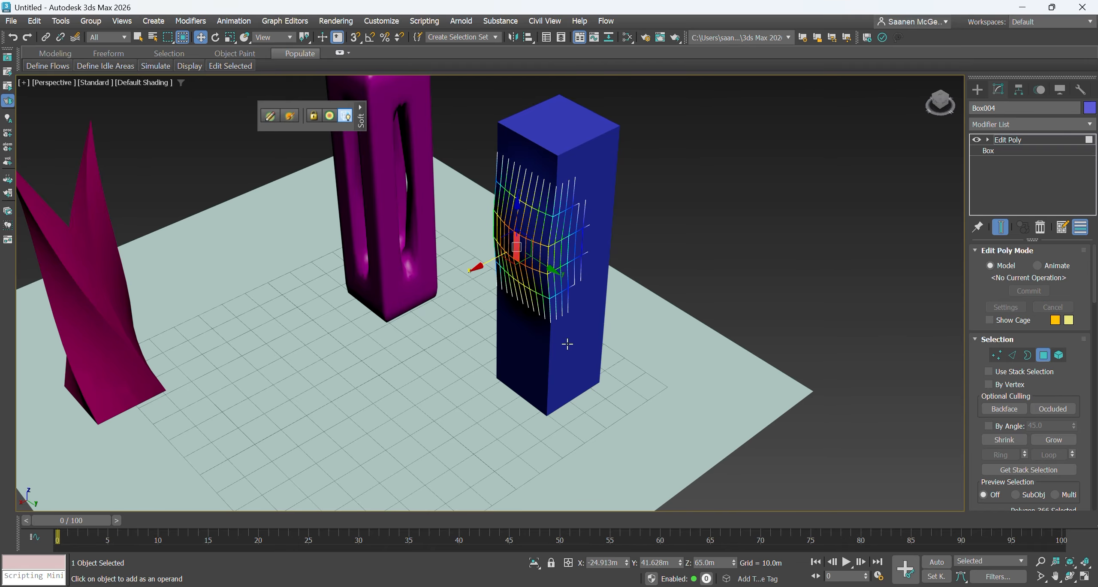
Soft-select polygons at 25 m and 85 m height on the blue box's Y-facing side and pull them slightly outward along Y.
left_click(567, 344)
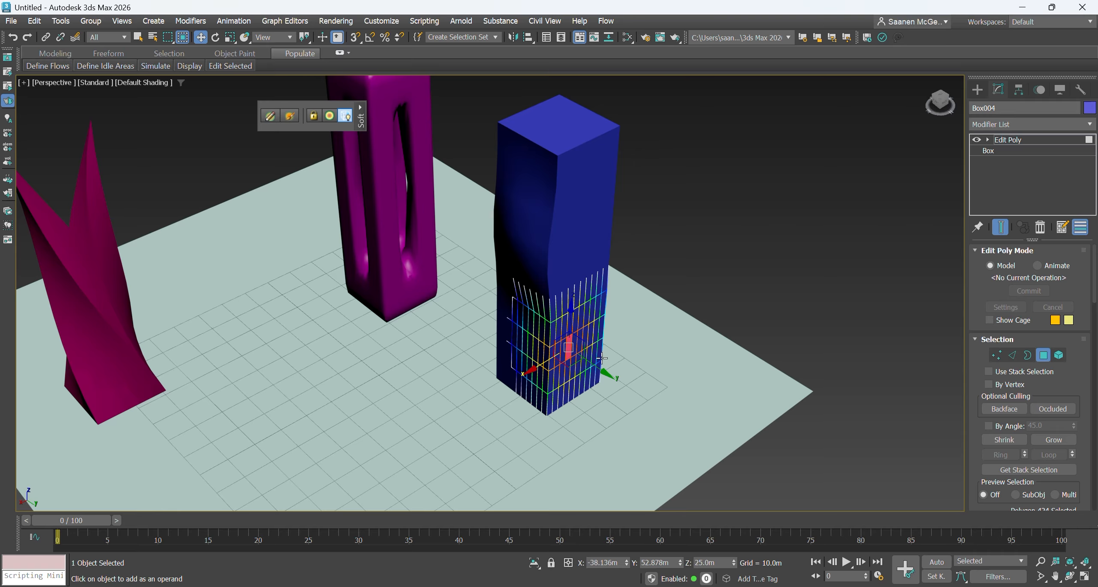
left_click(586, 192)
left_click_drag(617, 207, 626, 213)
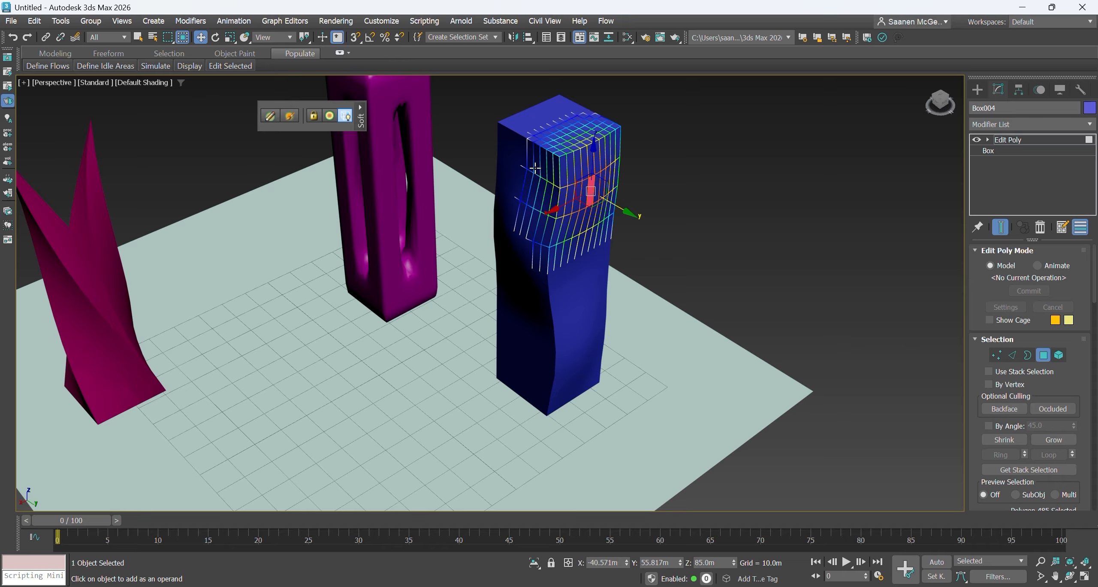
Soft-select a polygon at 35 m height on the opposite side of the blue box and pull the surface outward.
scroll(608, 247, "down", 3)
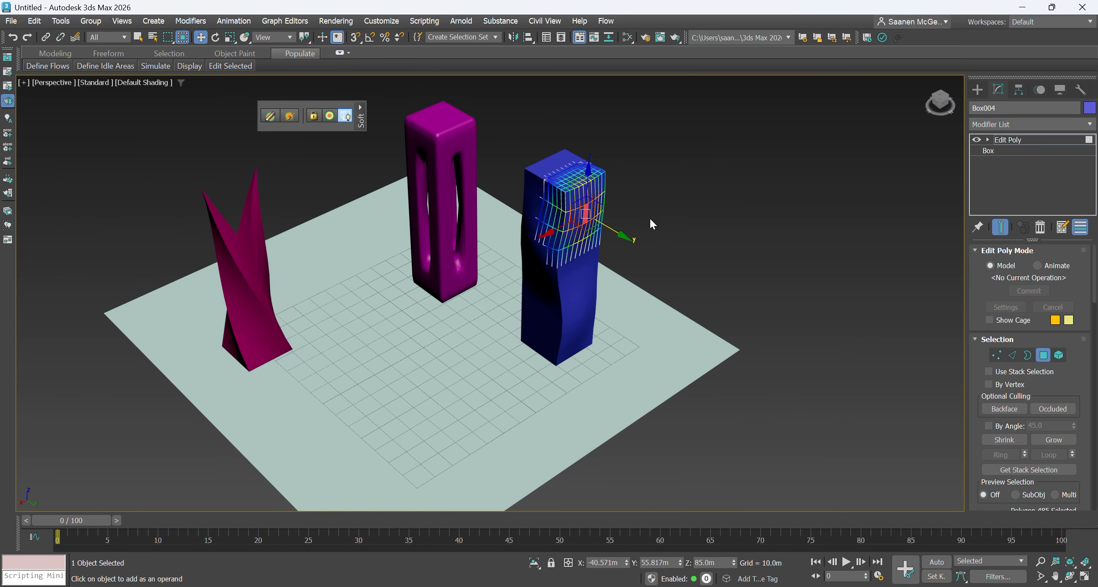
middle_click_drag(650, 218, 588, 289, "alt")
left_click(624, 319)
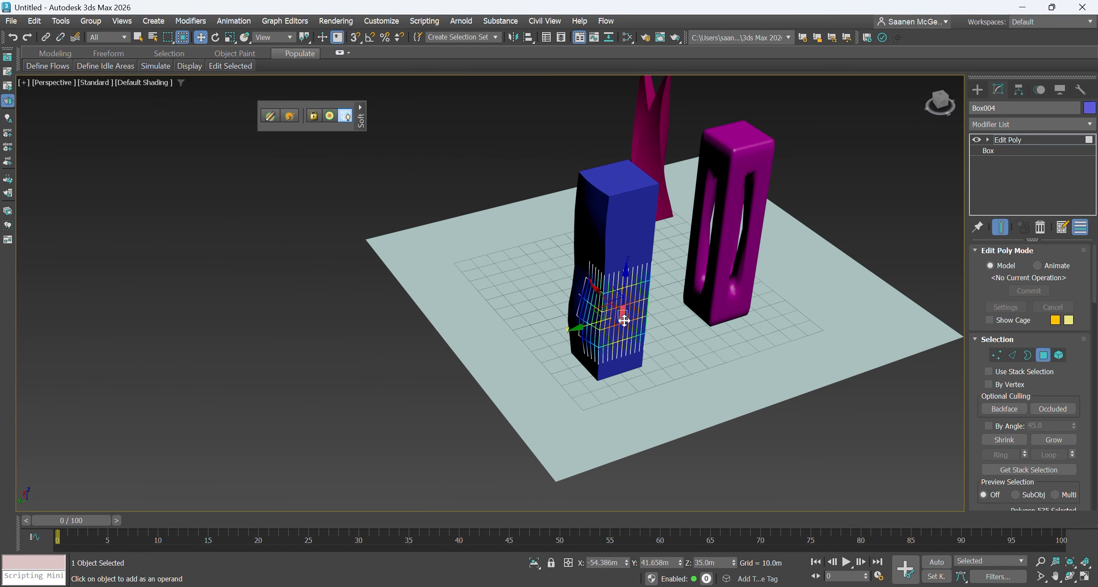
left_click_drag(619, 326, 602, 199)
middle_click_drag(602, 199, 640, 303, "alt")
left_click_drag(639, 303, 647, 307)
Soft-select a polygon at 85 m height on the blue box's negative-Y side and pull it about 6 m outward along Y.
left_click(692, 208)
left_click(674, 185)
left_click(686, 221)
left_click_drag(649, 210, 656, 216)
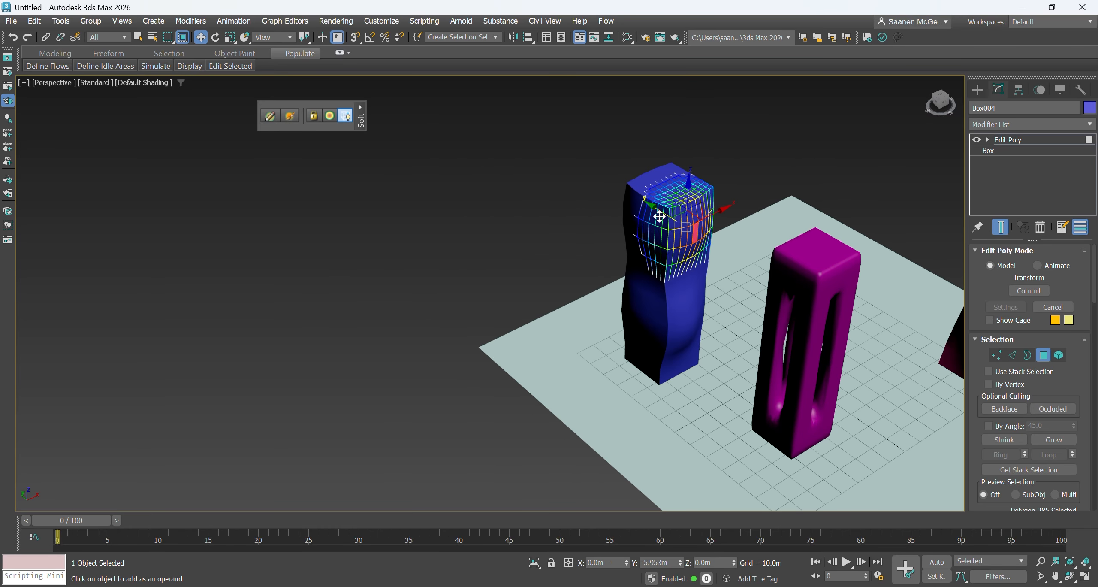
Add a Twist modifier between the blue box's base and its Edit Poly modifier, with an angle of 147.5 about Z.
scroll(560, 278, "down", 3)
middle_click_drag(622, 254, 578, 318, "alt")
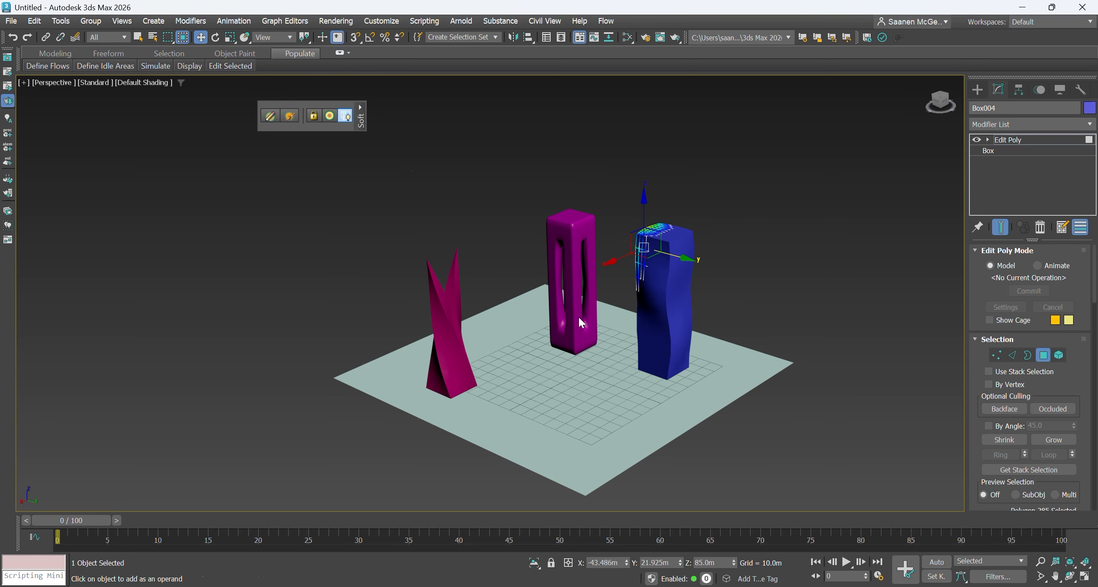
scroll(576, 319, "down", 2)
scroll(710, 290, "up", 4)
left_click(988, 151)
left_click(1027, 123)
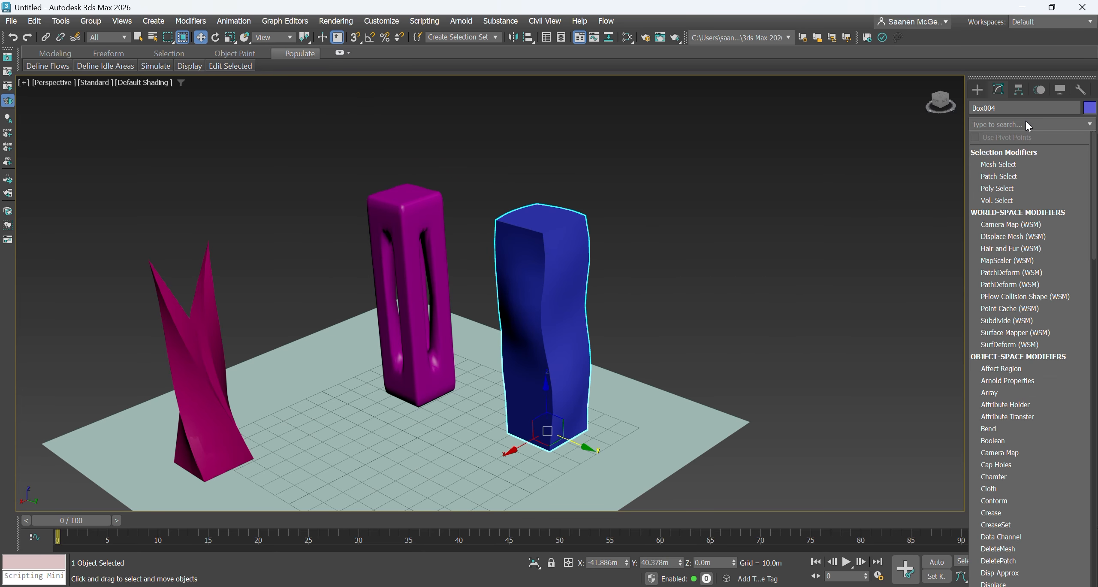
type("twist")
key("Return")
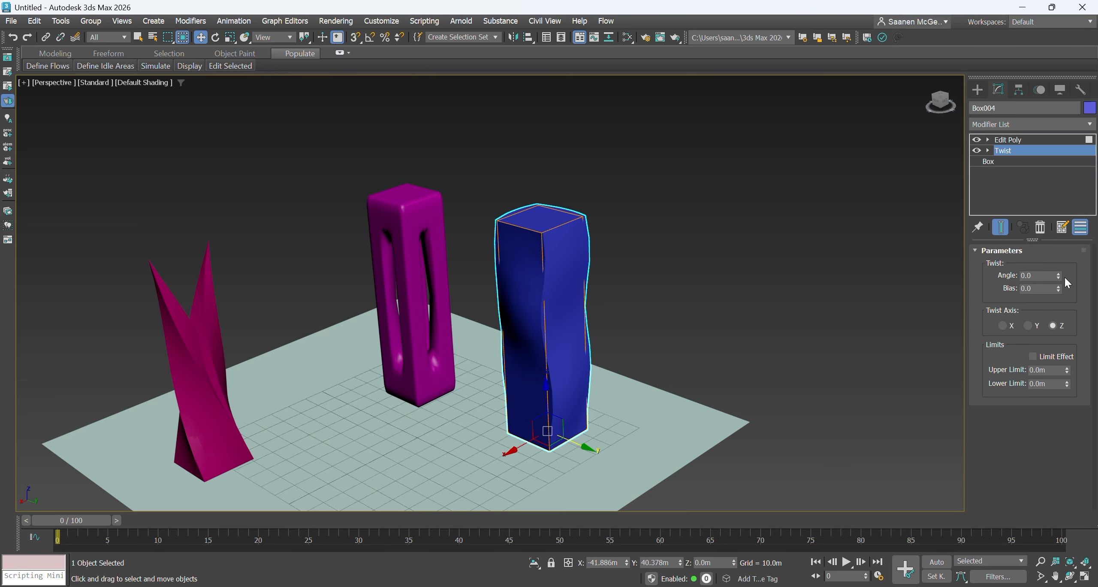
left_click_drag(1059, 281, 1072, 150)
Add a TurboSmooth modifier above the Twist modifier on the blue tower.
left_click(821, 260)
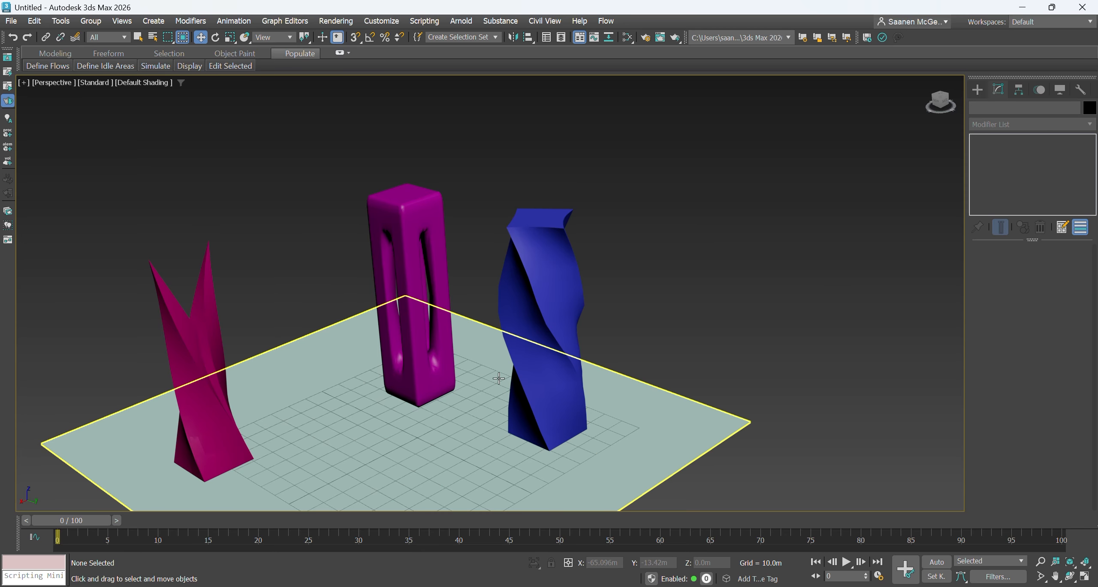
left_click(541, 364)
scroll(629, 340, "down", 2)
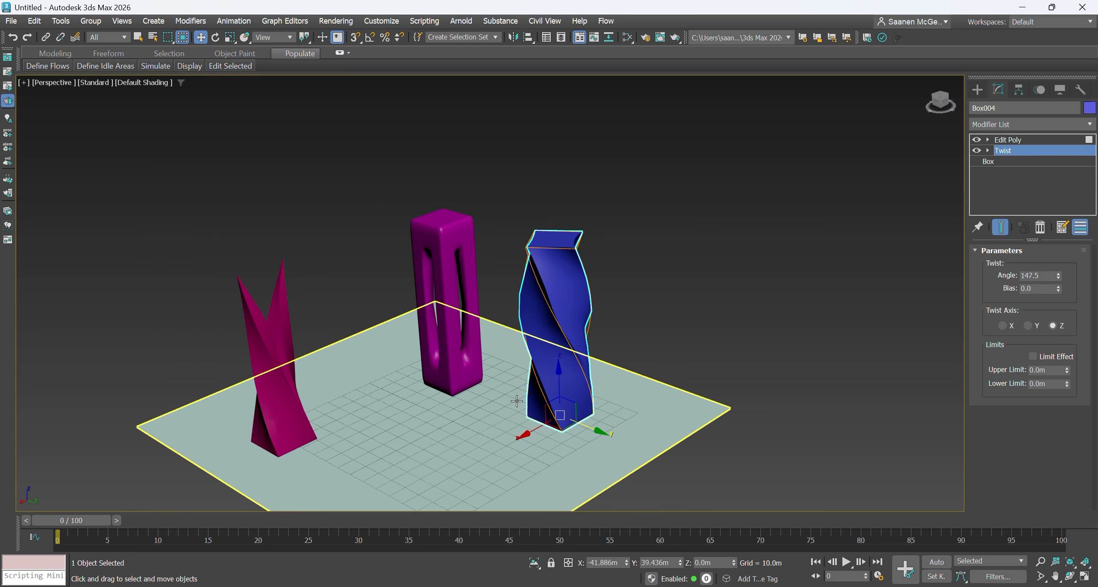
left_click(1029, 123)
type("turb")
key("Return")
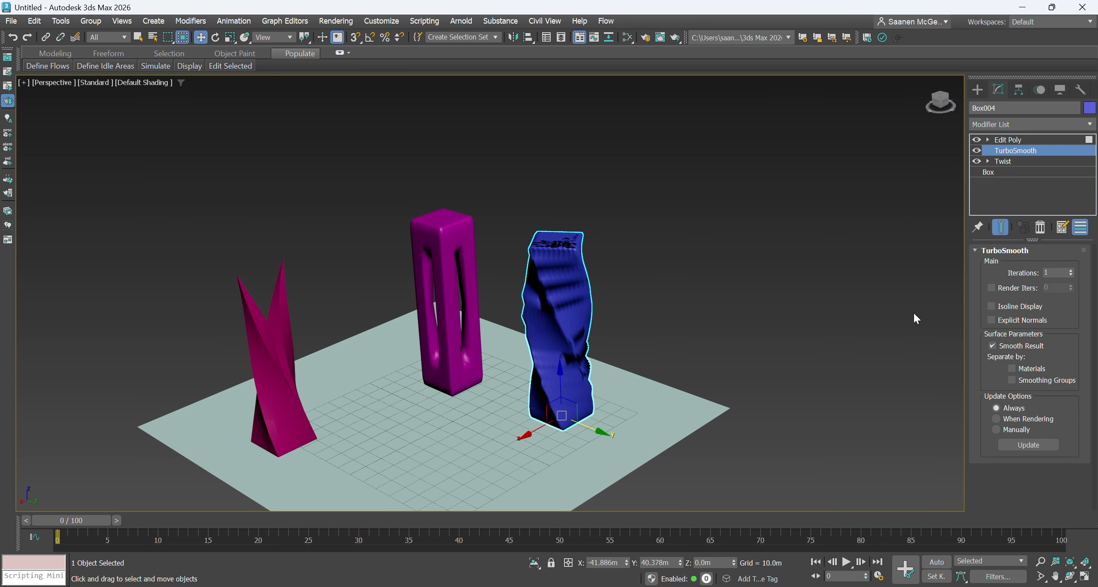
Move the blue tower's TurboSmooth modifier above Edit Poly in the modifier stack.
left_click(706, 341)
scroll(517, 372, "up", 3)
left_click(537, 277)
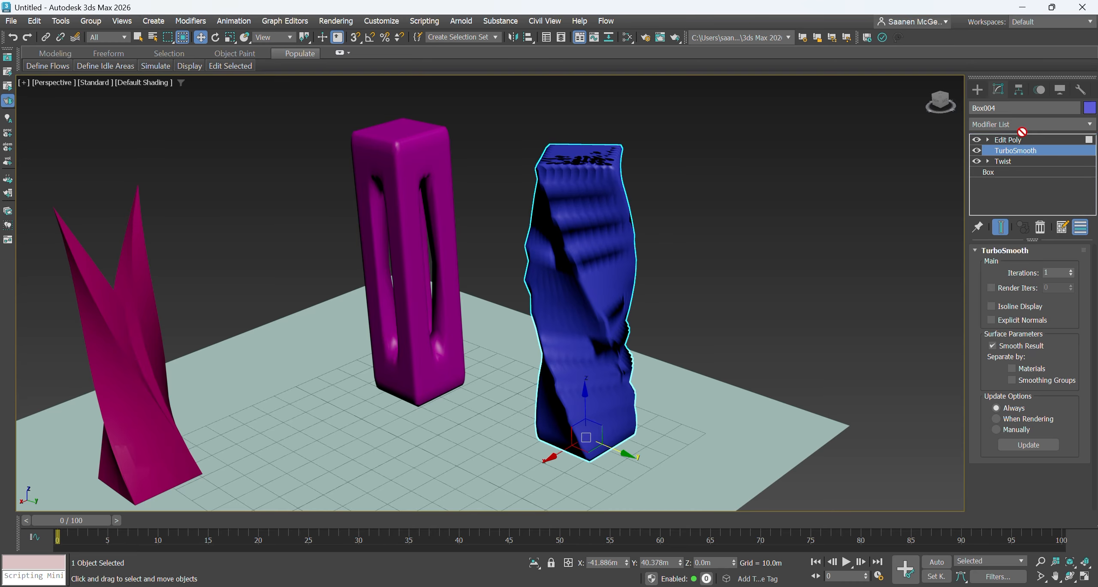
left_click_drag(1022, 132, 1021, 138)
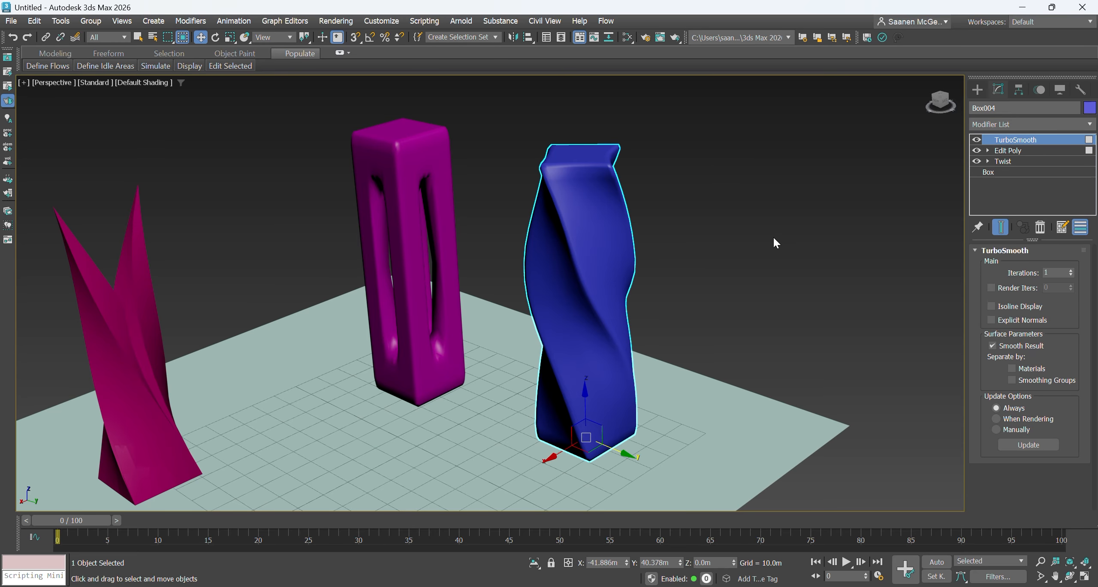
Move the crimson twisted tower across the ground plane closer to the other two towers and deselect it.
left_click(649, 338)
scroll(607, 343, "down", 3)
left_click(607, 343)
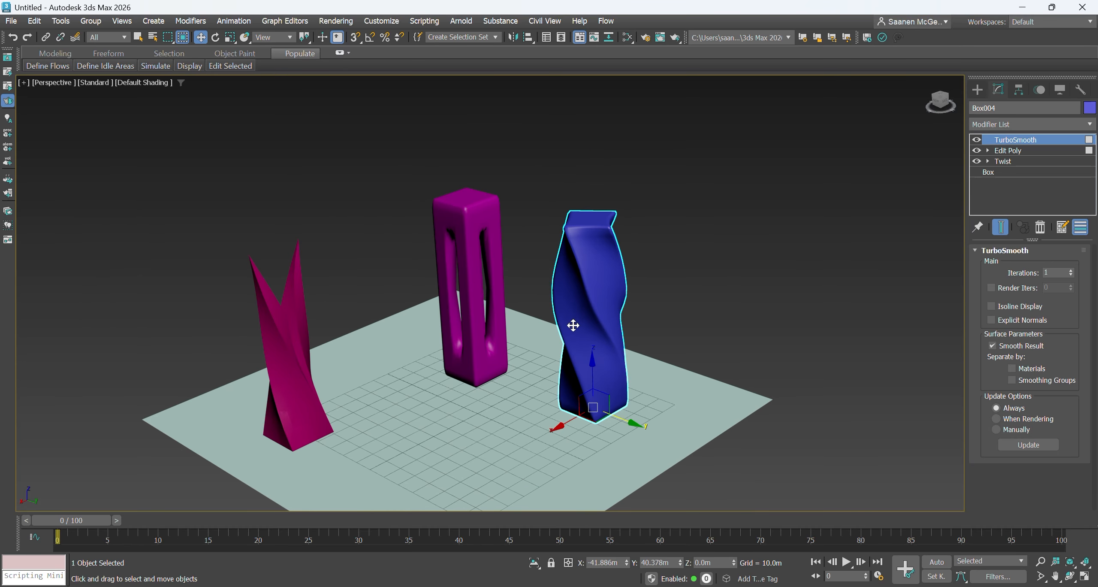
mouse_move(574, 325)
middle_mouse_down("alt")
mouse_move(560, 314)
mouse_move(630, 314)
mouse_move(557, 321)
middle_mouse_up("alt")
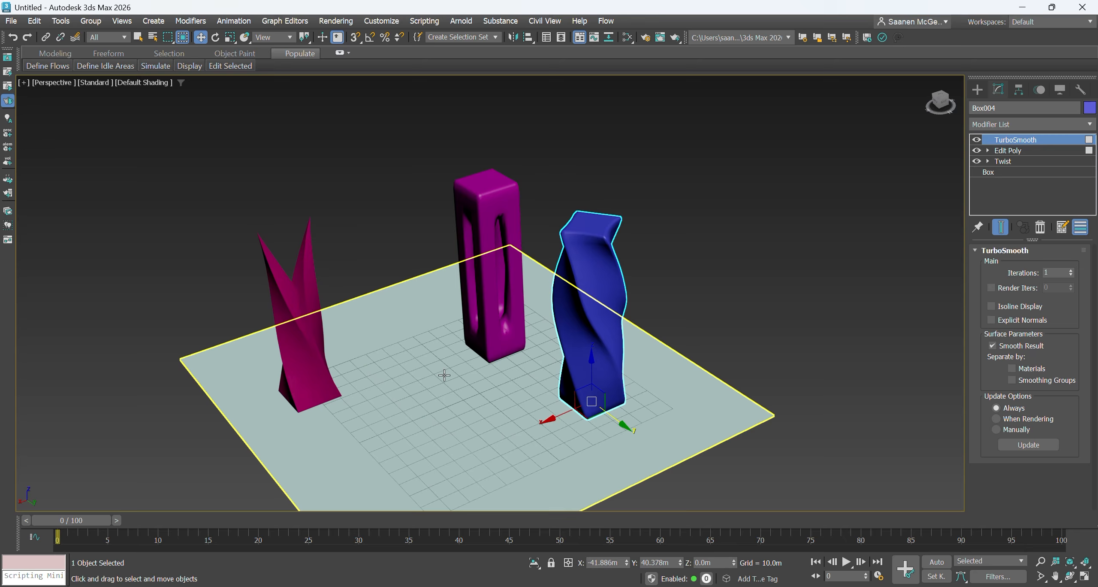
left_click(310, 376)
left_click_drag(271, 408, 334, 363)
left_click(766, 247)
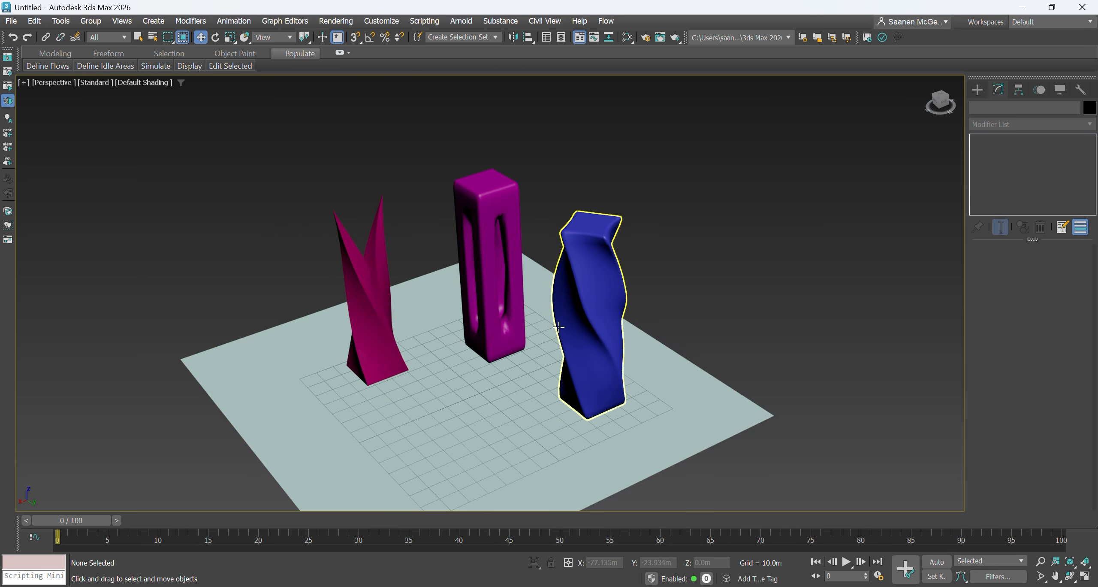
middle_click_drag(506, 386, 505, 300, "alt")
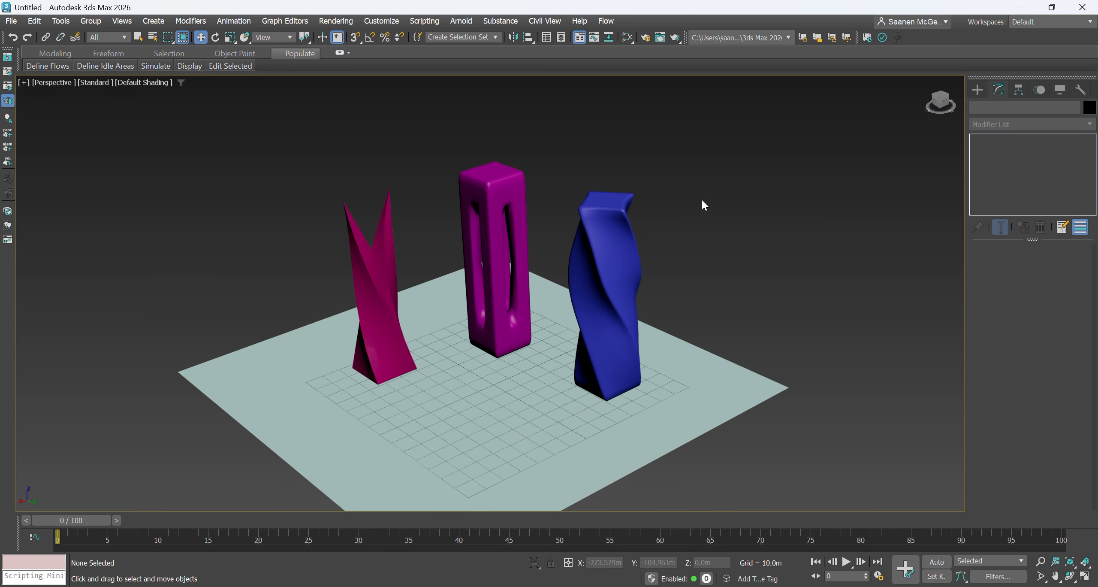